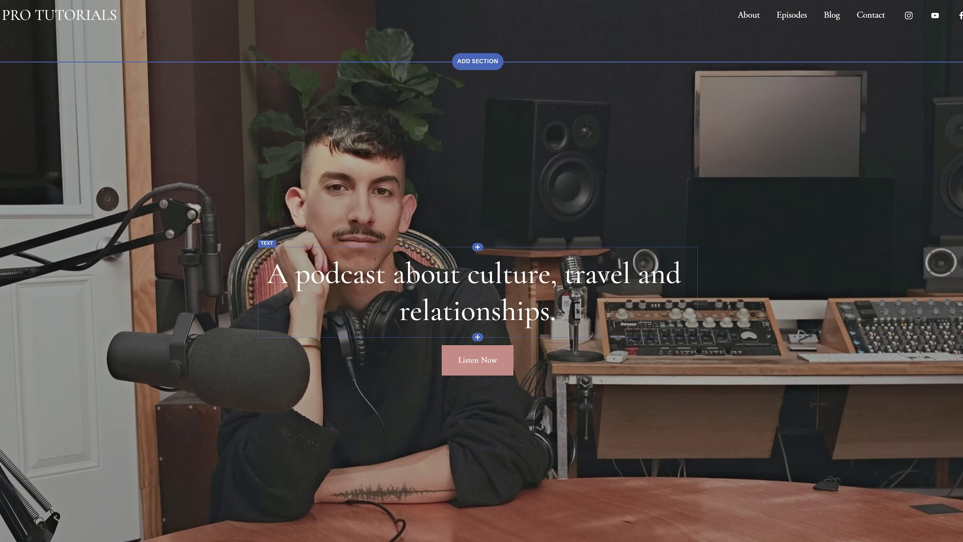
# - Replace the Paloma template's podcast headline with 'SUPER EASY TO ADJUST'
pyautogui.tripleClick(682, 303)
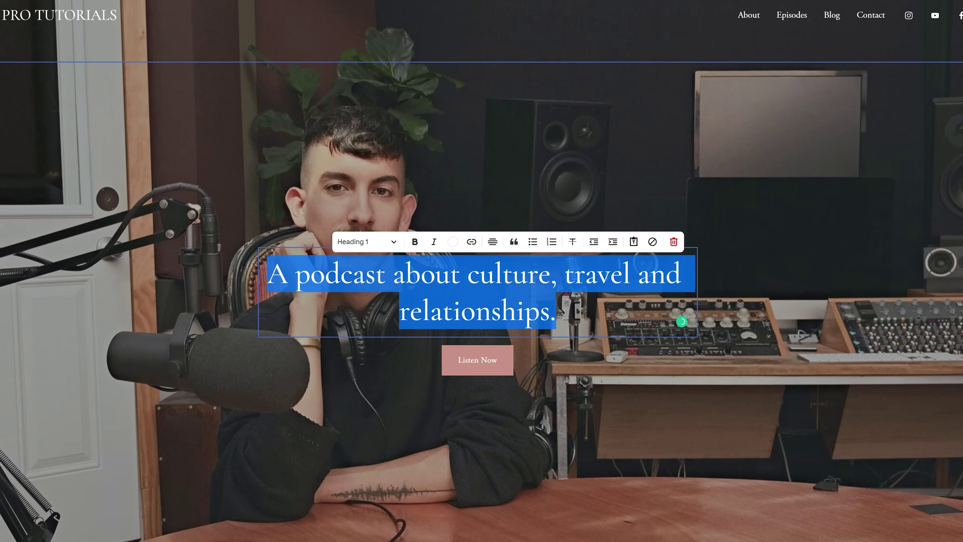
pyautogui.write('SUPER EASY TO ADJUST')
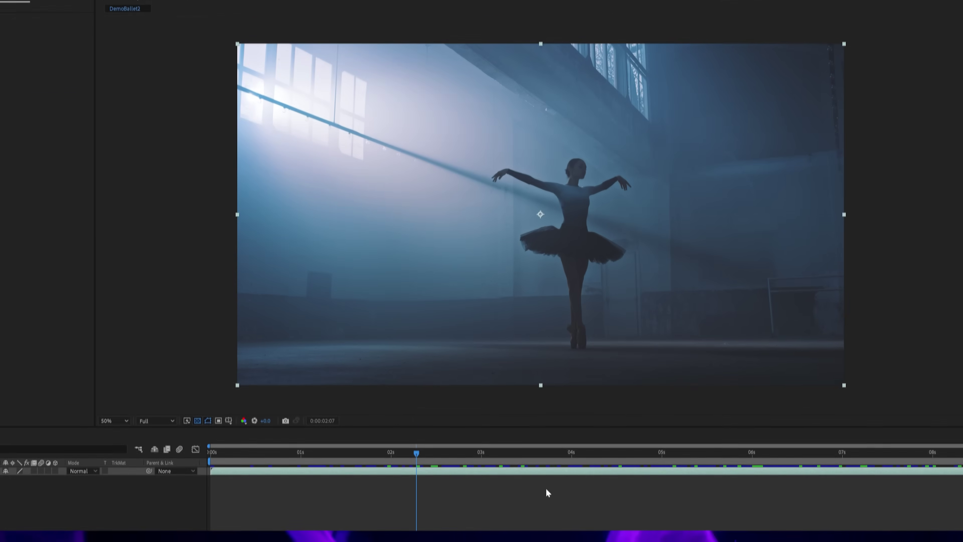
# - Scrub through the ballet clip, then return the playhead to 0:00:02:01
pyautogui.moveTo(415, 465); pyautogui.dragTo(738, 477)
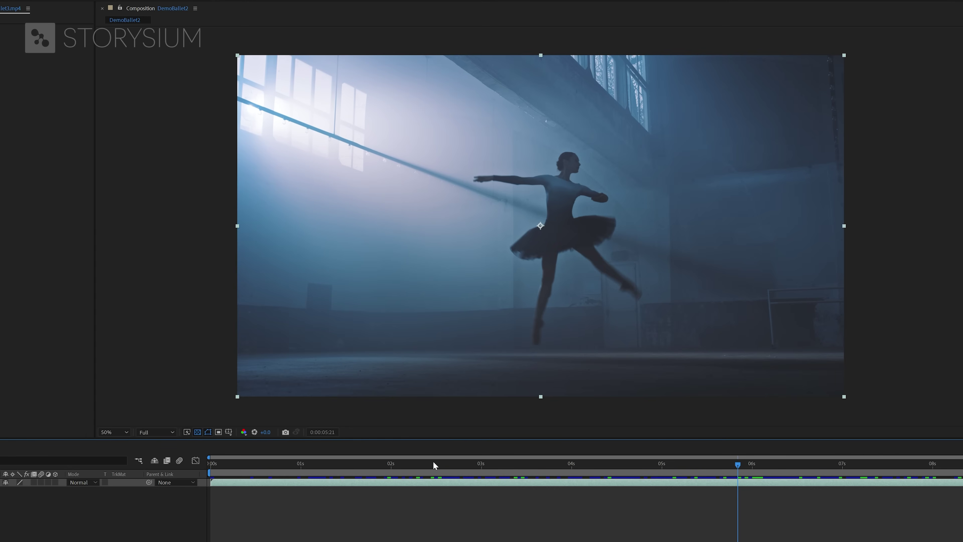
pyautogui.moveTo(421, 470); pyautogui.dragTo(395, 473)
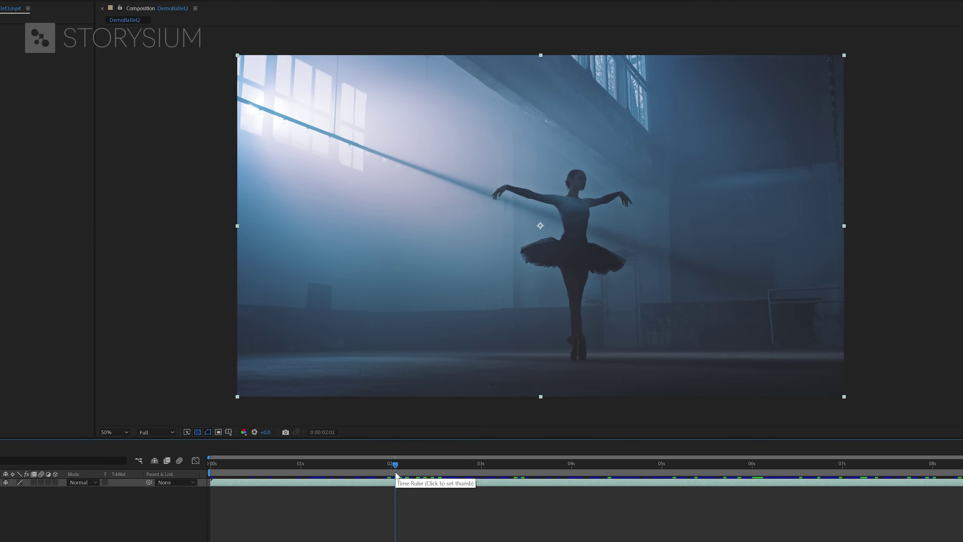
# - Open DemoBallet3.mp4 in its Layer panel at 200% zoom, framing the dancer's upper body
pyautogui.doubleClick(396, 485)
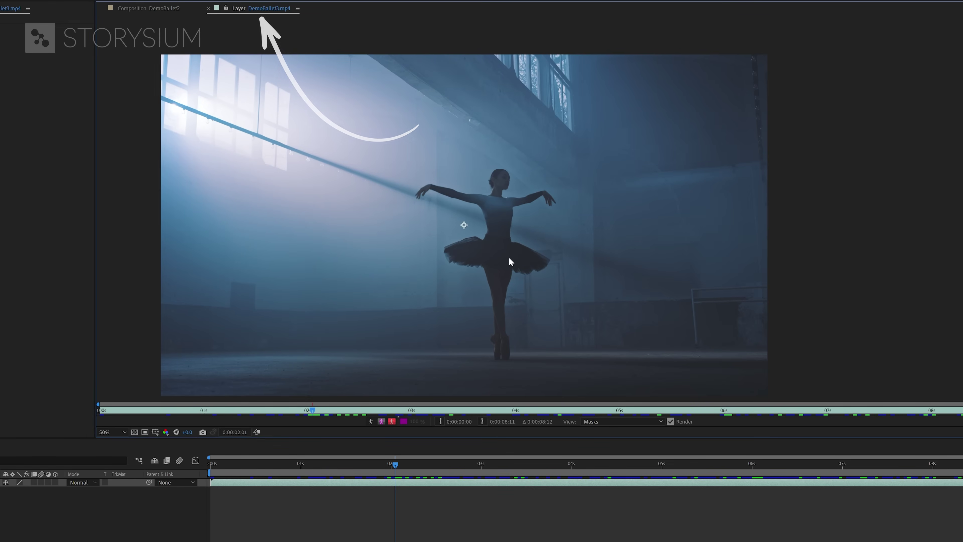
pyautogui.press('.')
pyautogui.press('.')
pyautogui.press('.')
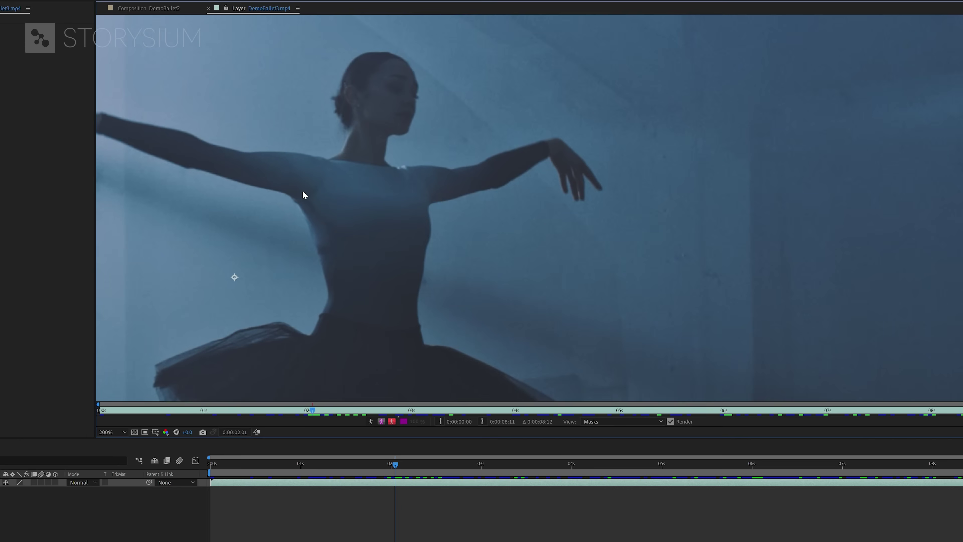
pyautogui.moveTo(304, 190); pyautogui.dragTo(470, 194)
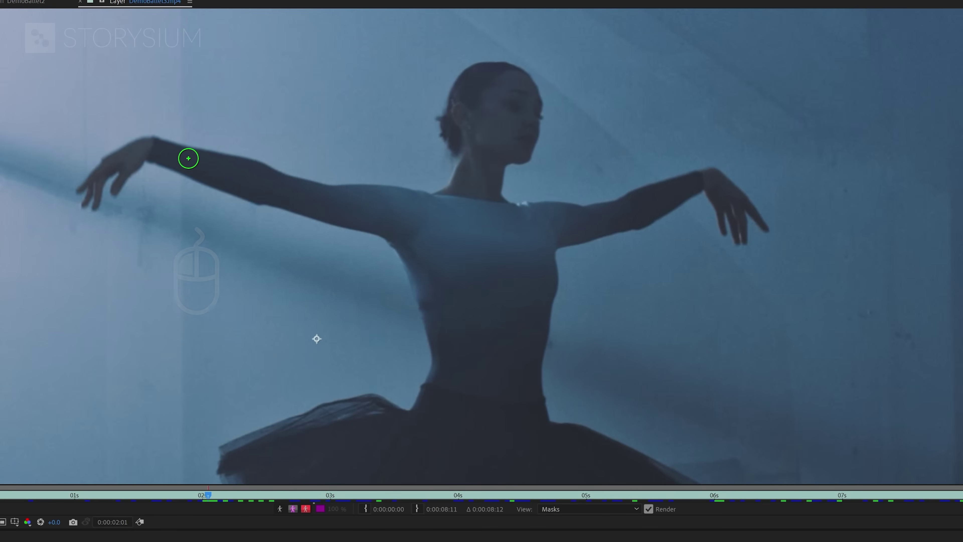
# - Paint Roto Brush strokes along the left arm, torso, legs and both feet
pyautogui.moveTo(188, 158)
pyautogui.mouseDown()
pyautogui.moveTo(462, 220)
pyautogui.moveTo(601, 213)
pyautogui.moveTo(679, 189)
pyautogui.mouseUp()
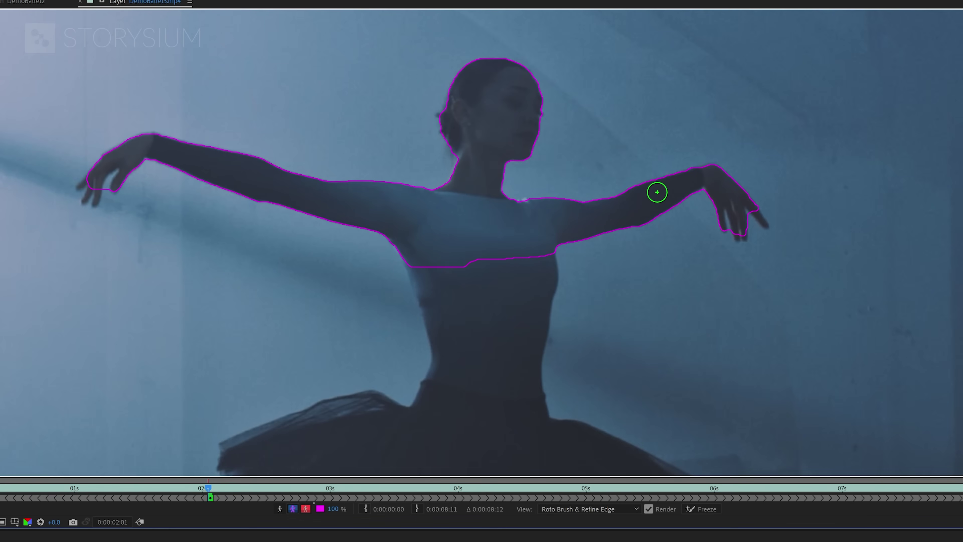
pyautogui.moveTo(445, 260)
pyautogui.mouseDown()
pyautogui.moveTo(478, 437)
pyautogui.moveTo(517, 254)
pyautogui.mouseUp()
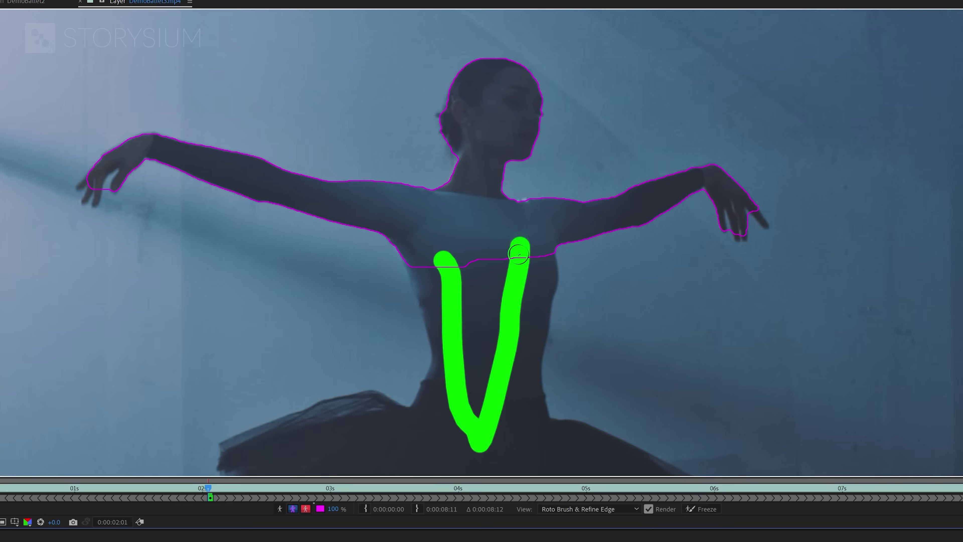
pyautogui.moveTo(510, 295); pyautogui.dragTo(464, 162)
pyautogui.moveTo(466, 417)
pyautogui.mouseDown()
pyautogui.moveTo(445, 219)
pyautogui.moveTo(462, 261)
pyautogui.moveTo(475, 402)
pyautogui.mouseUp()
pyautogui.moveTo(452, 444); pyautogui.dragTo(446, 372)
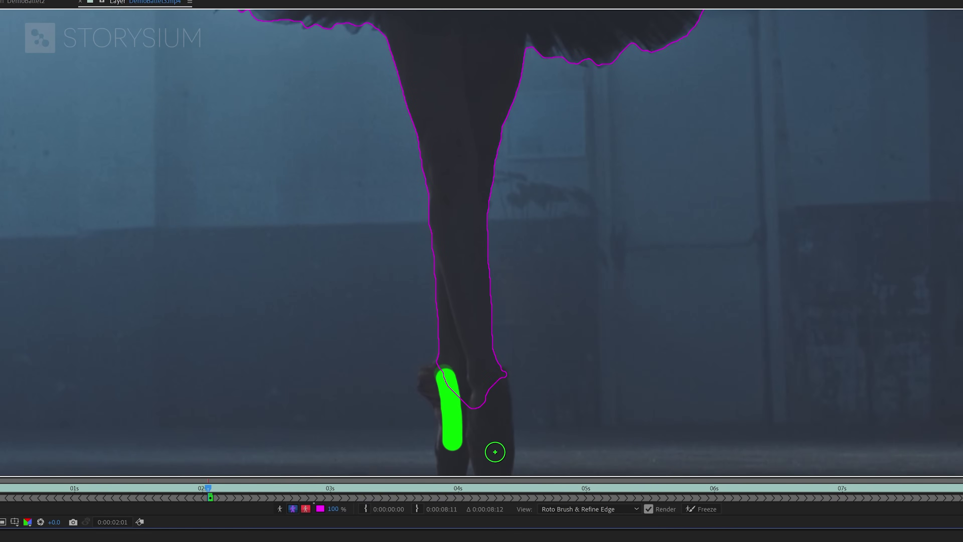
pyautogui.moveTo(490, 456); pyautogui.dragTo(479, 342)
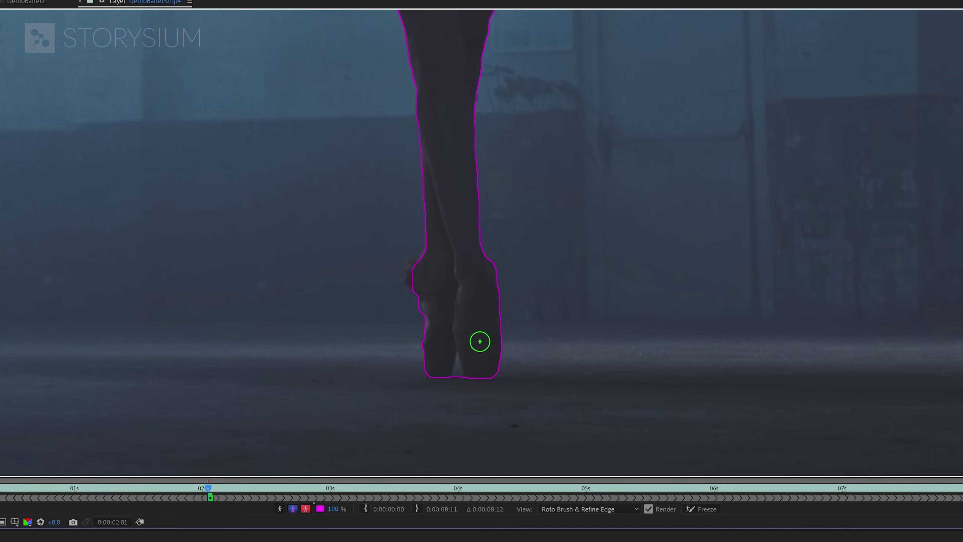
pyautogui.moveTo(419, 286); pyautogui.dragTo(420, 267)
# - Zoom onto the feet with a smaller brush, subtracting the floor gap and adding the soles
pyautogui.scroll(4, 456, 391)
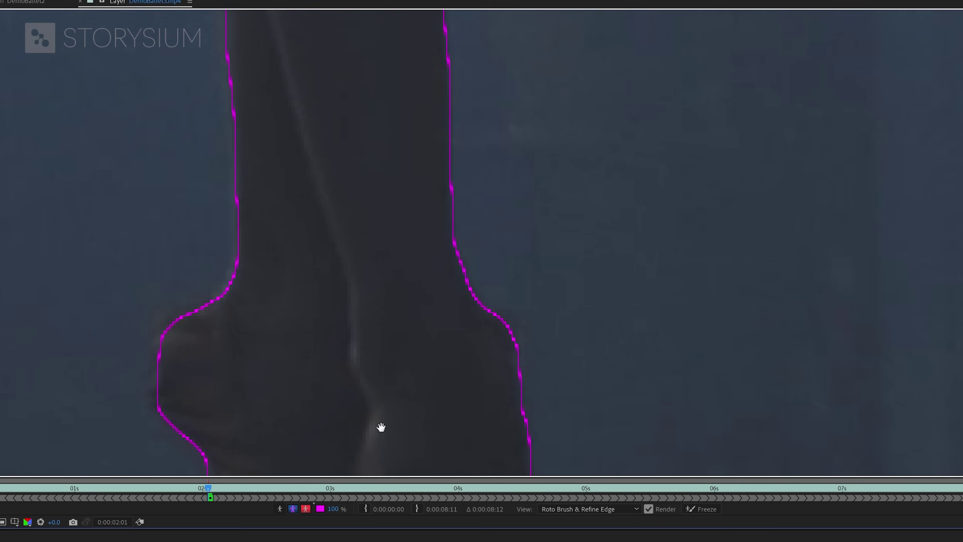
pyautogui.moveTo(383, 428); pyautogui.dragTo(429, 34)
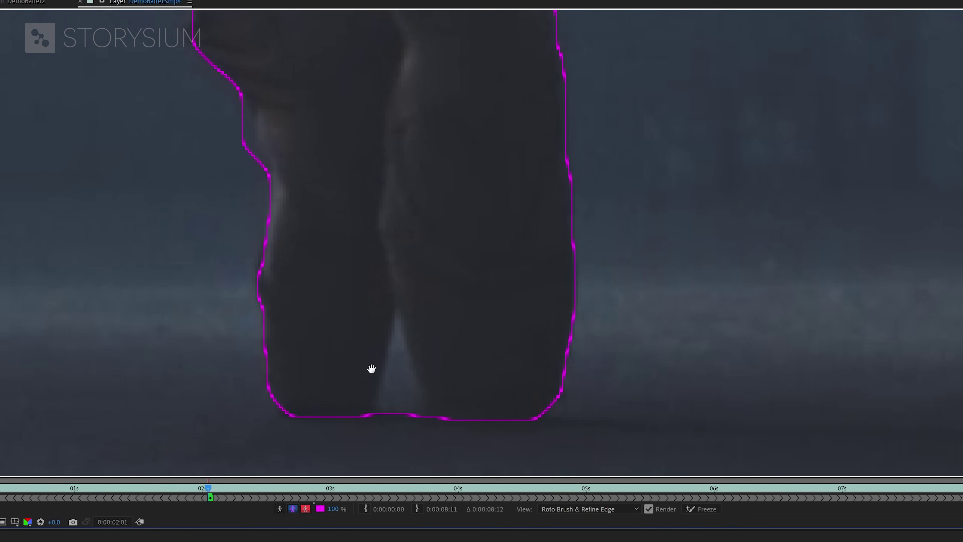
pyautogui.moveTo(371, 323); pyautogui.dragTo(360, 232)
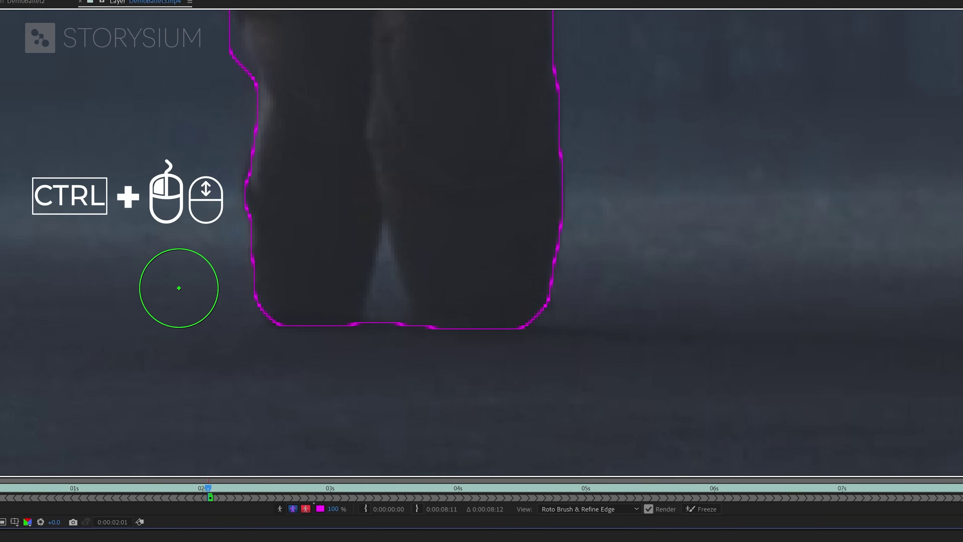
pyautogui.moveTo(146, 283); pyautogui.dragTo(119, 284)
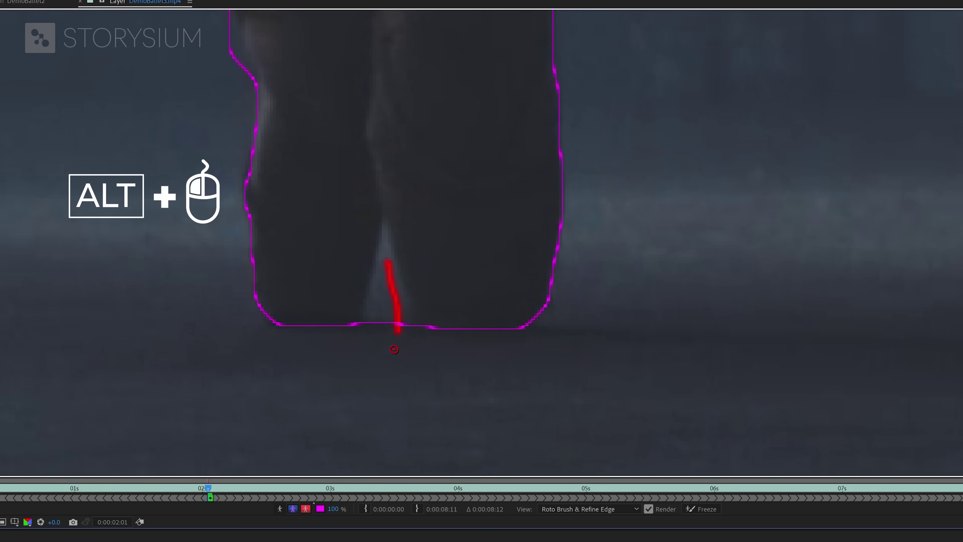
pyautogui.moveTo(382, 289)
pyautogui.mouseDown()
pyautogui.moveTo(388, 263)
pyautogui.moveTo(345, 311)
pyautogui.moveTo(280, 290)
pyautogui.mouseUp()
pyautogui.moveTo(437, 296)
pyautogui.mouseDown()
pyautogui.moveTo(521, 321)
pyautogui.moveTo(539, 272)
pyautogui.mouseUp()
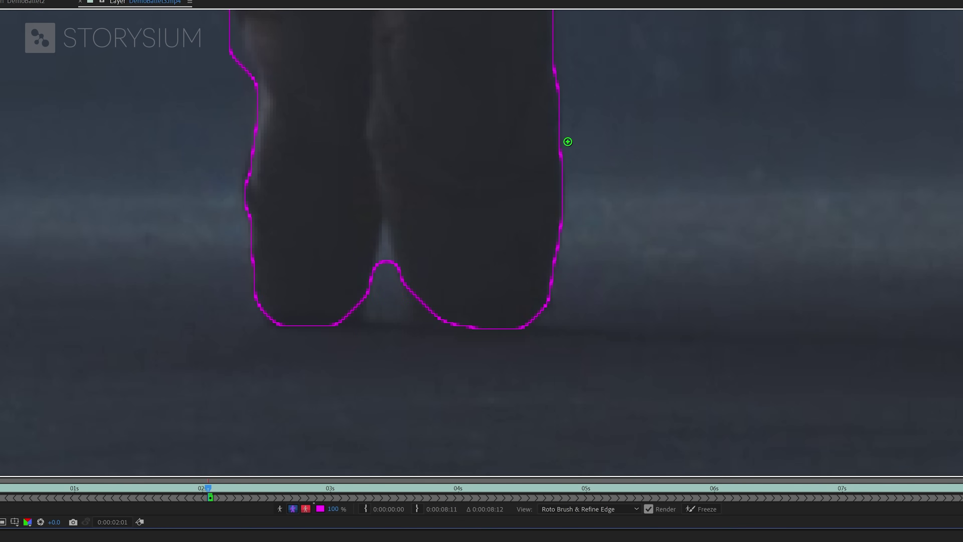
# - Add the missed left tutu edge to the roto outline
pyautogui.scroll(-3, 617, 43)
pyautogui.moveTo(617, 43); pyautogui.dragTo(561, 147)
pyautogui.scroll(4, 219, 310)
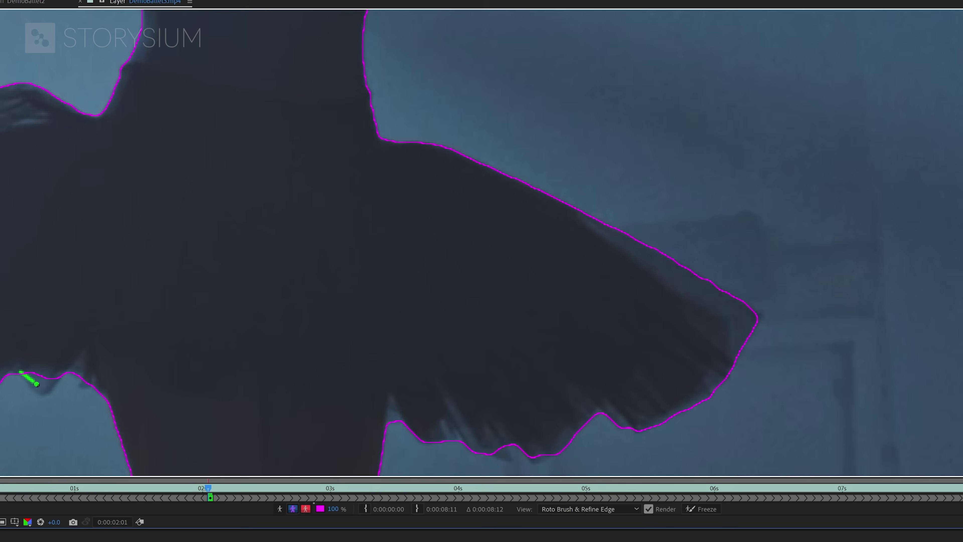
pyautogui.moveTo(36, 384)
pyautogui.mouseDown()
pyautogui.moveTo(63, 358)
pyautogui.moveTo(351, 291)
pyautogui.mouseUp()
pyautogui.moveTo(97, 280); pyautogui.dragTo(133, 341)
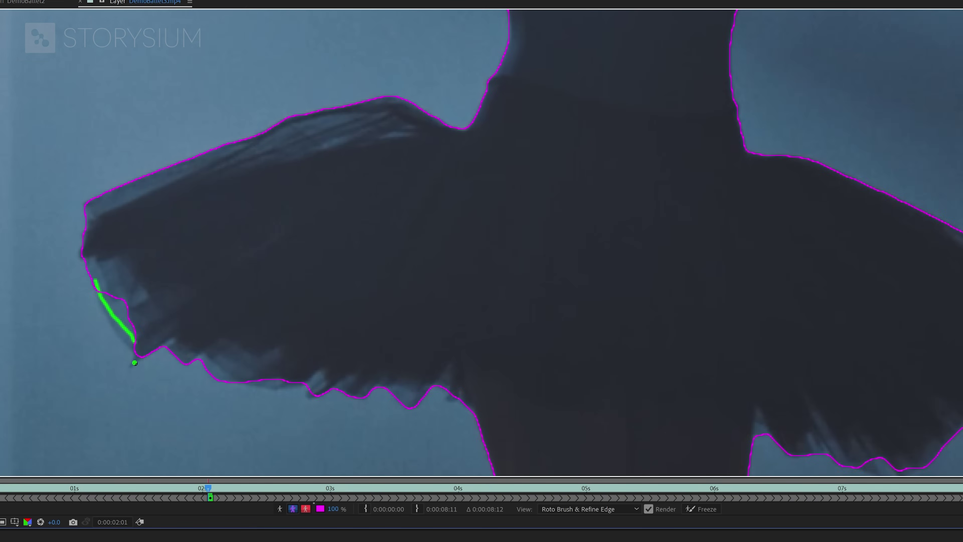
# - Add the fingertips of the right hand and the left hand's fingers to the outline
pyautogui.moveTo(305, 267); pyautogui.dragTo(461, 435)
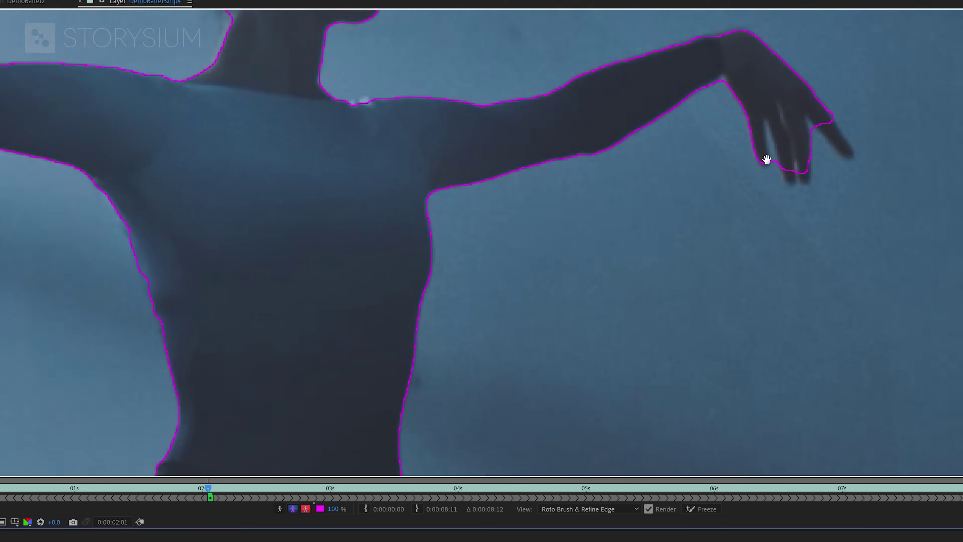
pyautogui.moveTo(767, 160); pyautogui.dragTo(660, 247)
pyautogui.moveTo(743, 243); pyautogui.dragTo(714, 204)
pyautogui.moveTo(699, 274)
pyautogui.mouseDown()
pyautogui.moveTo(699, 253)
pyautogui.moveTo(669, 243)
pyautogui.moveTo(663, 217)
pyautogui.moveTo(706, 210)
pyautogui.moveTo(665, 245)
pyautogui.moveTo(656, 228)
pyautogui.moveTo(661, 250)
pyautogui.mouseUp()
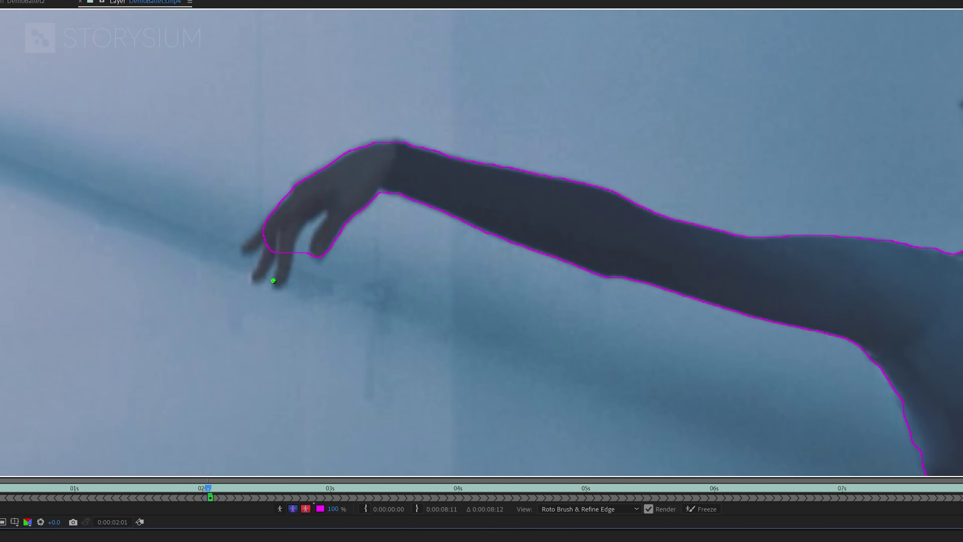
pyautogui.moveTo(286, 241)
pyautogui.mouseDown()
pyautogui.moveTo(275, 283)
pyautogui.moveTo(251, 246)
pyautogui.mouseUp()
pyautogui.moveTo(263, 297); pyautogui.dragTo(273, 269)
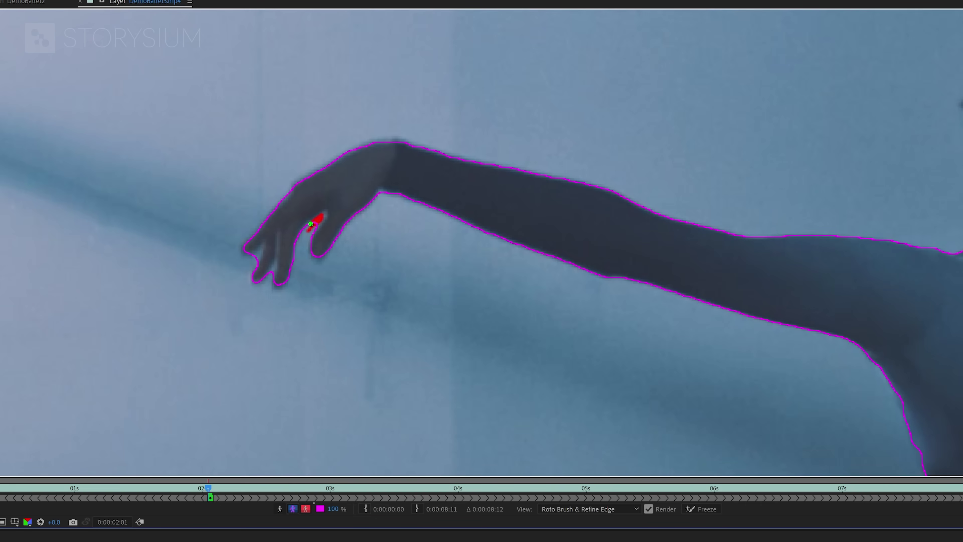
# - Zoom in on the hand and subtract background between and near the fingers
pyautogui.press('.')
pyautogui.moveTo(110, 199); pyautogui.dragTo(198, 225)
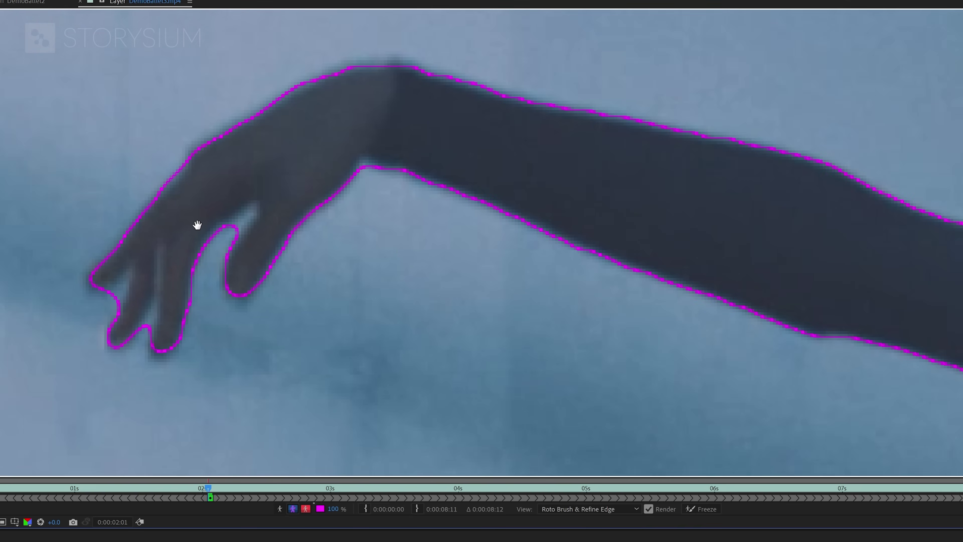
pyautogui.moveTo(254, 209); pyautogui.dragTo(244, 219)
pyautogui.moveTo(100, 313)
pyautogui.mouseDown()
pyautogui.moveTo(124, 284)
pyautogui.moveTo(112, 300)
pyautogui.mouseUp()
pyautogui.press(',')
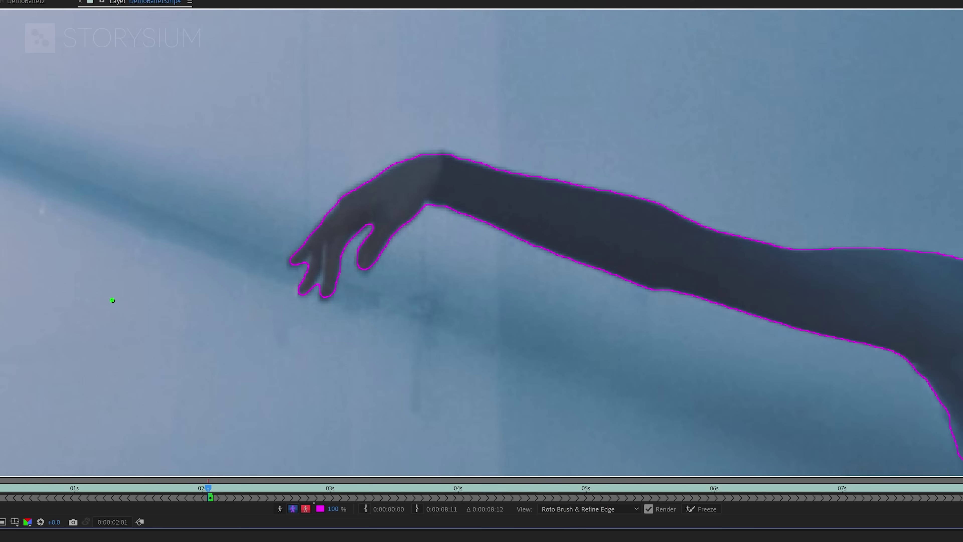
pyautogui.press(',')
pyautogui.moveTo(740, 275); pyautogui.dragTo(509, 133)
# - Frame the whole dancer, switch to the Selection tool and step frames forward to propagate
pyautogui.press(',')
pyautogui.moveTo(508, 230); pyautogui.dragTo(509, 172)
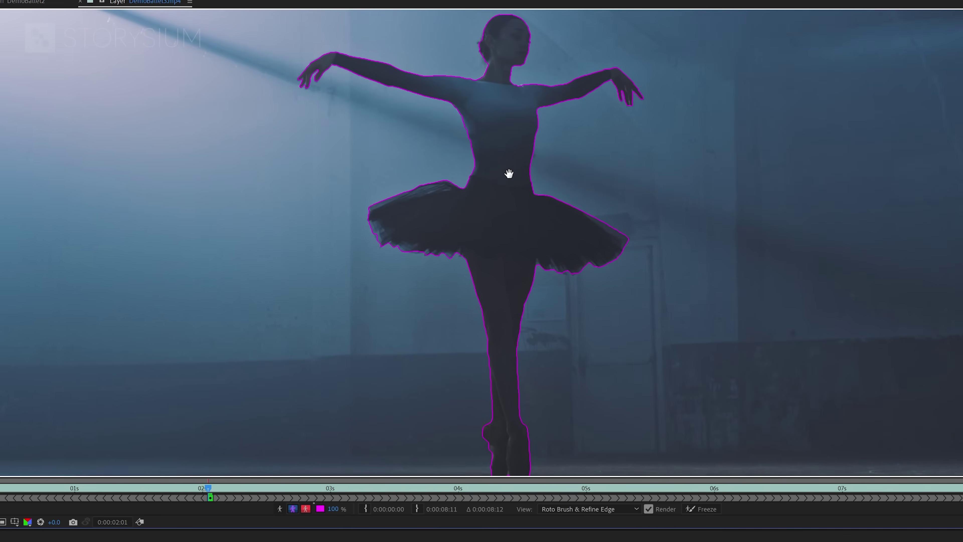
pyautogui.press('v')
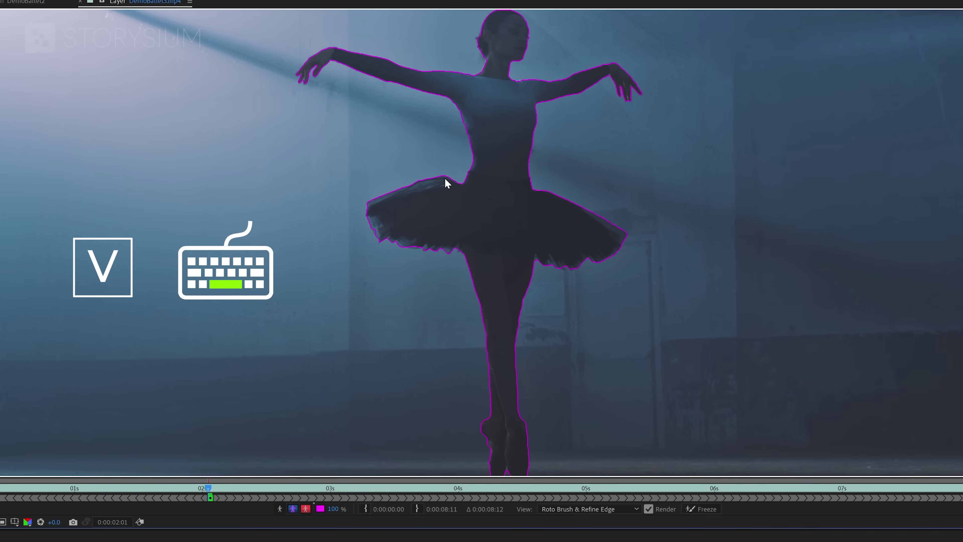
pyautogui.press('pagedown')
pyautogui.press('pagedown')
pyautogui.press('pagedown')
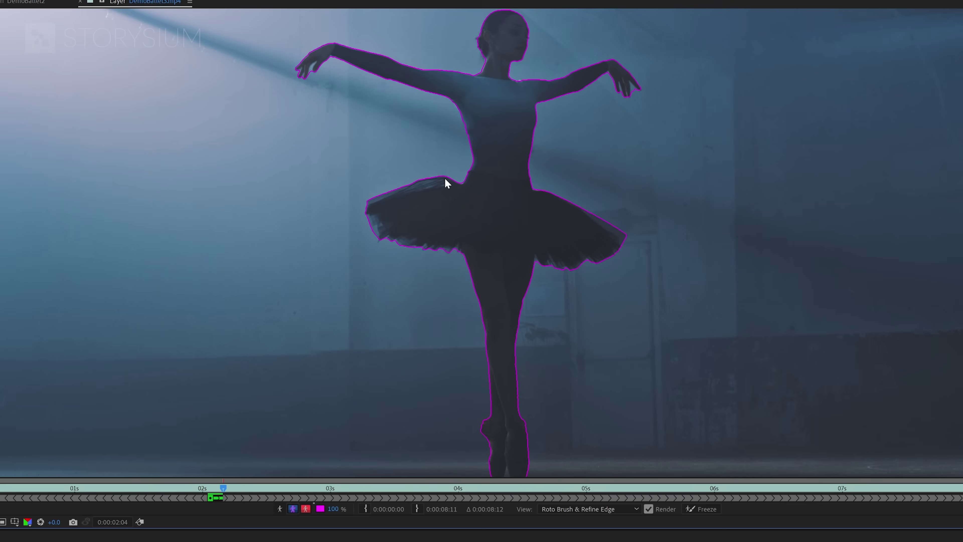
pyautogui.press('pagedown')
pyautogui.press('pagedown')
pyautogui.press('pagedown')
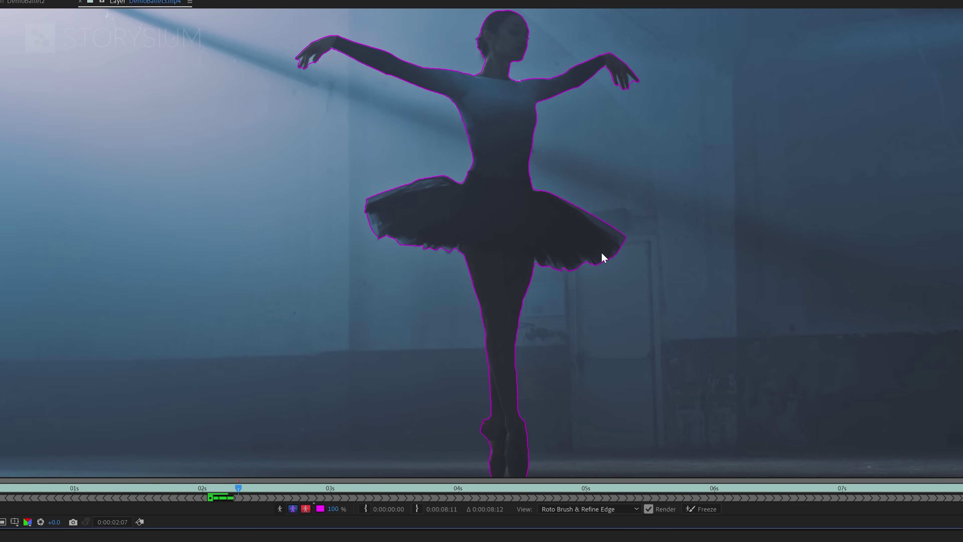
pyautogui.press('pagedown')
pyautogui.press('pagedown')
pyautogui.press('pagedown')
pyautogui.press('pagedown')
pyautogui.press('pagedown')
pyautogui.press('pagedown')
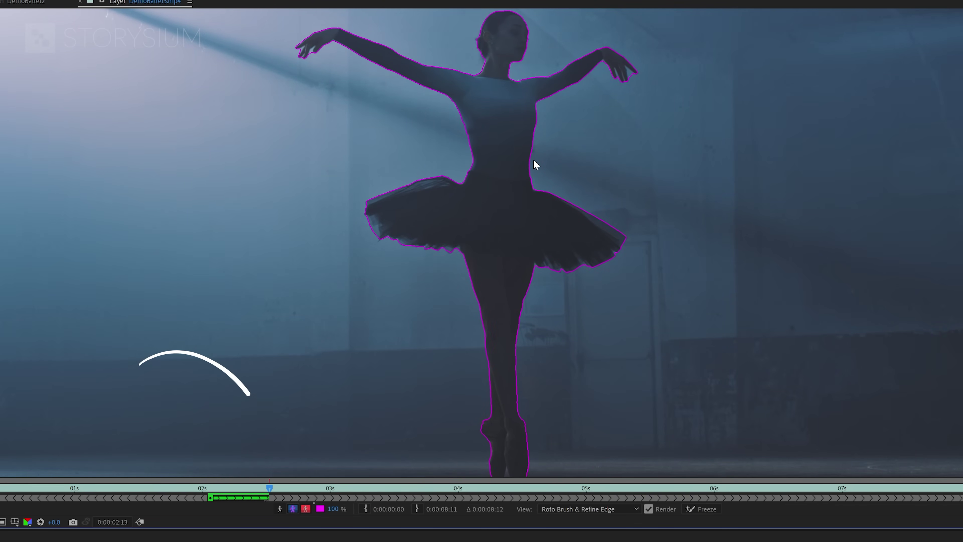
pyautogui.press('pagedown')
pyautogui.press('pagedown')
pyautogui.press('pagedown')
pyautogui.press('pagedown')
pyautogui.press('pagedown')
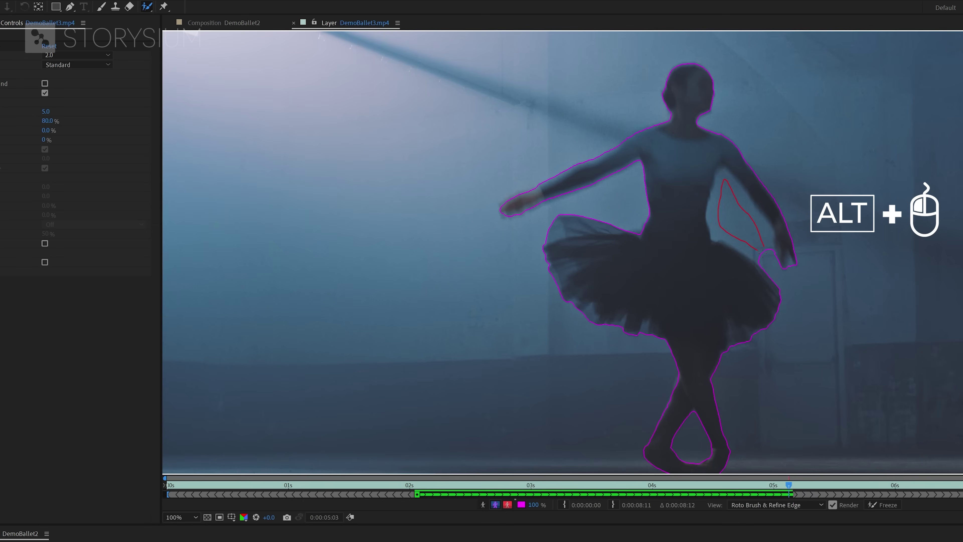
# - Alt-paint inside the gap between the lowered arm and the body to subtract it
pyautogui.moveTo(769, 261); pyautogui.dragTo(769, 260)
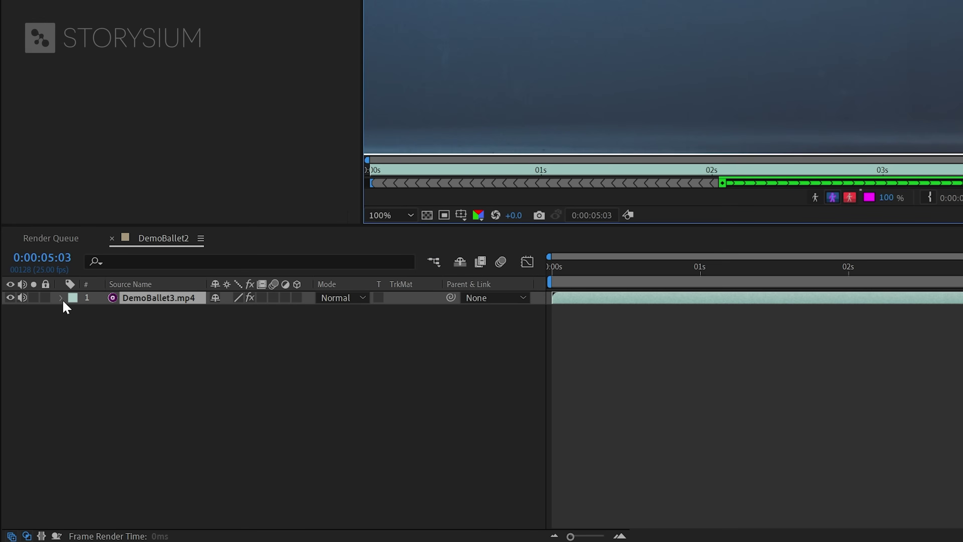
# - Expand the layer's Roto Brush & Refine Edge strokes, step forward, and open the Quality dropdown
pyautogui.click(61, 298)
pyautogui.click(75, 312)
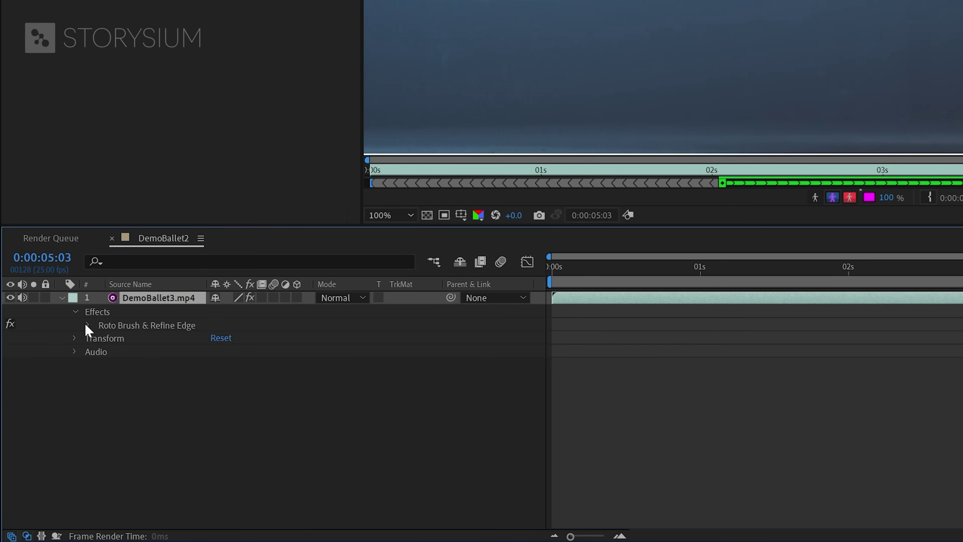
pyautogui.click(88, 325)
pyautogui.scroll(-3, 90, 329)
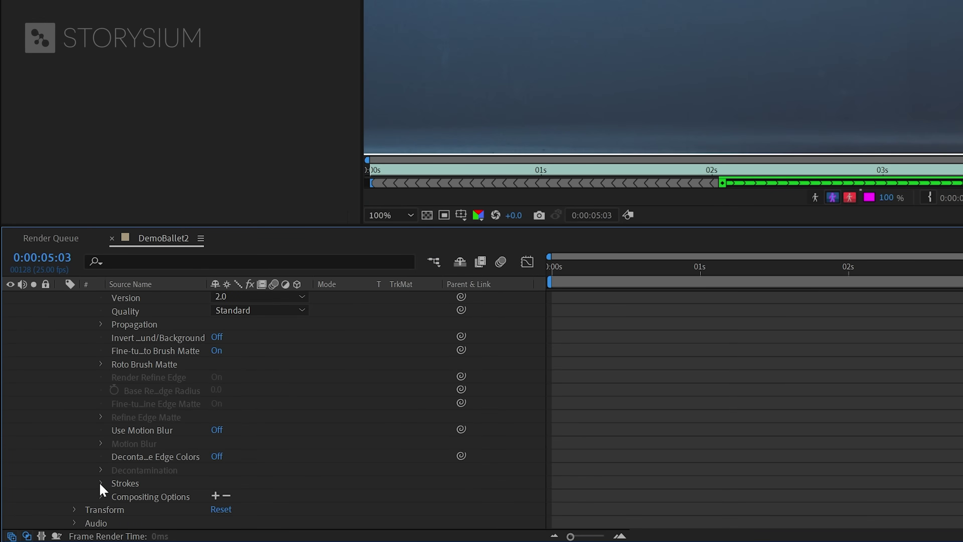
pyautogui.click(101, 484)
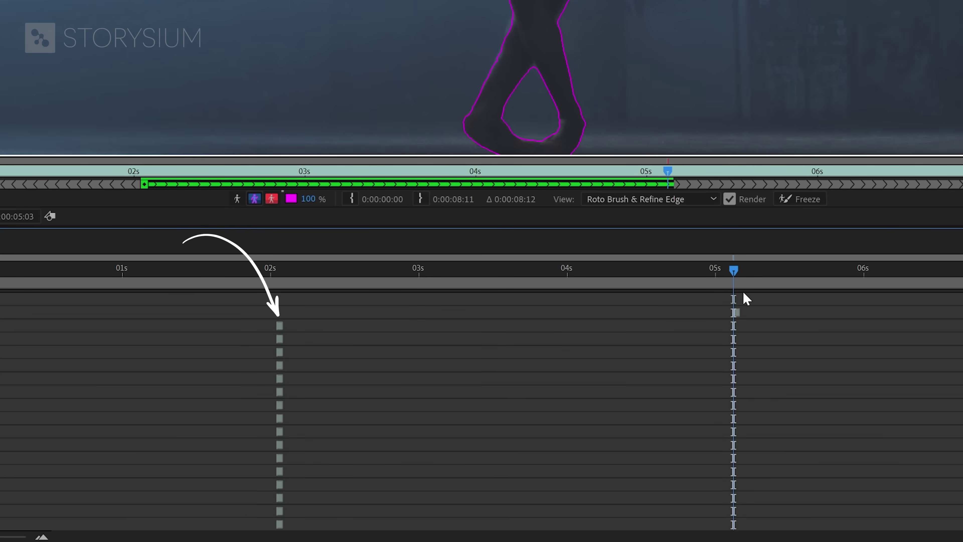
pyautogui.press('pagedown')
pyautogui.press('pagedown')
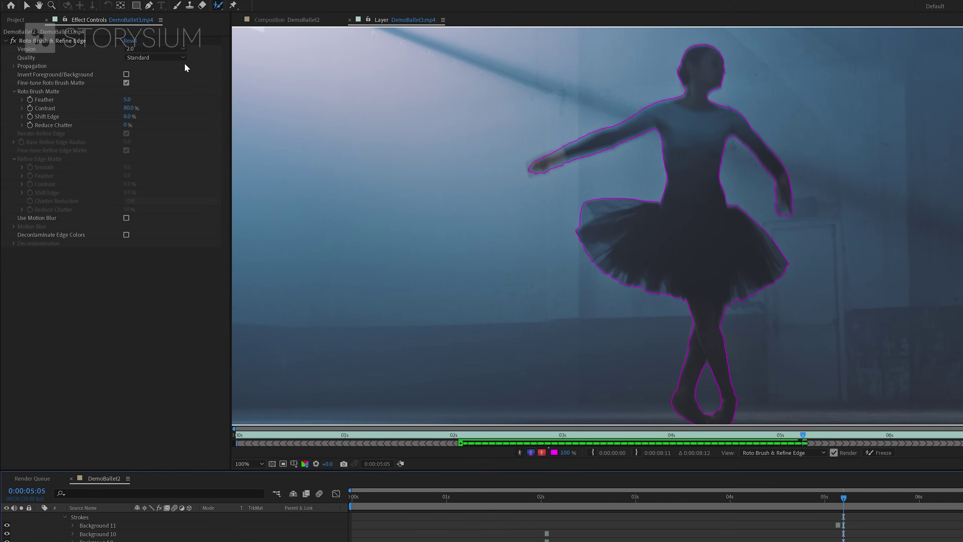
pyautogui.click(179, 60)
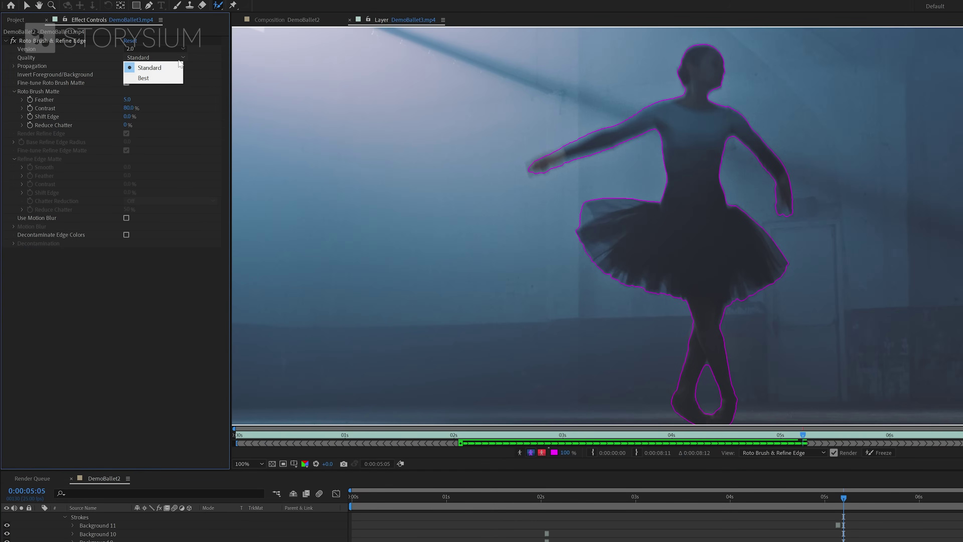
# - Set Roto Brush Quality to Best, then jump to about 2 s, 5 s and later to re-propagate
pyautogui.click(147, 78)
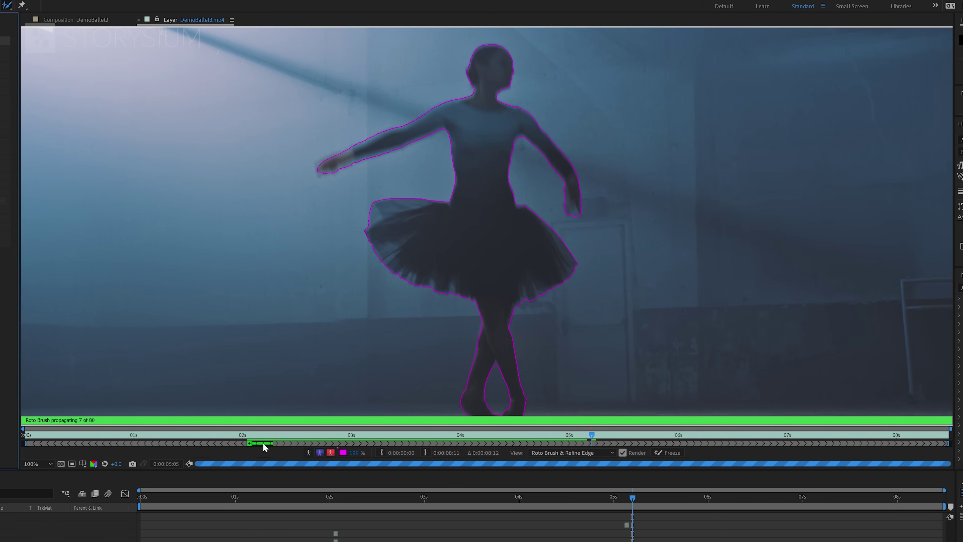
pyautogui.click(261, 436)
pyautogui.click(574, 435)
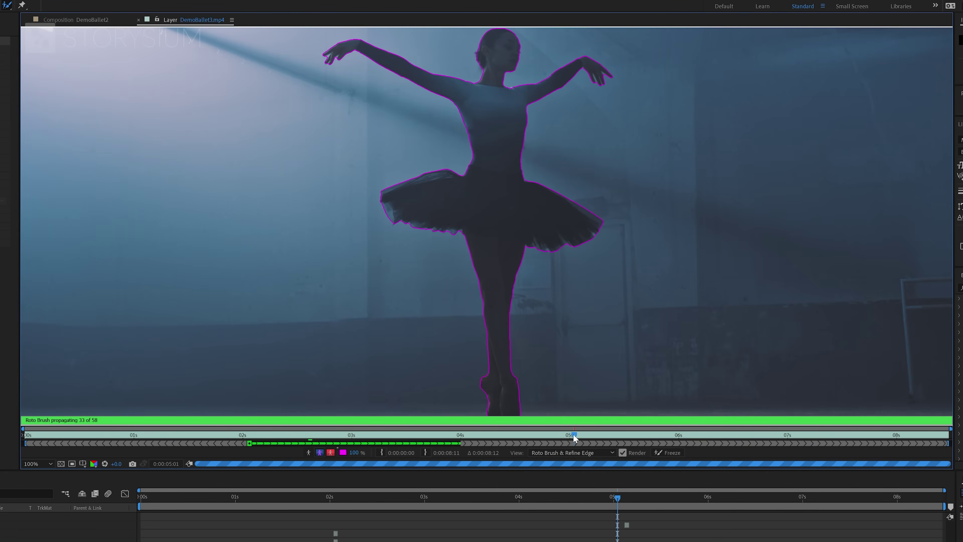
pyautogui.click(580, 436)
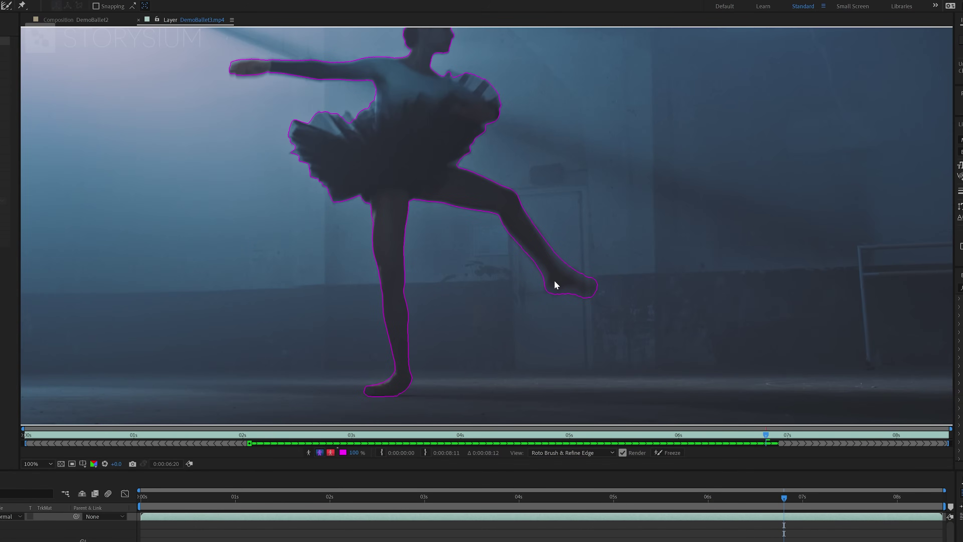
# - Zoom in on the dancer's foot, enable Use Motion Blur, and preview the matte against grey
pyautogui.press('.')
pyautogui.press('.')
pyautogui.press('.')
pyautogui.press('.')
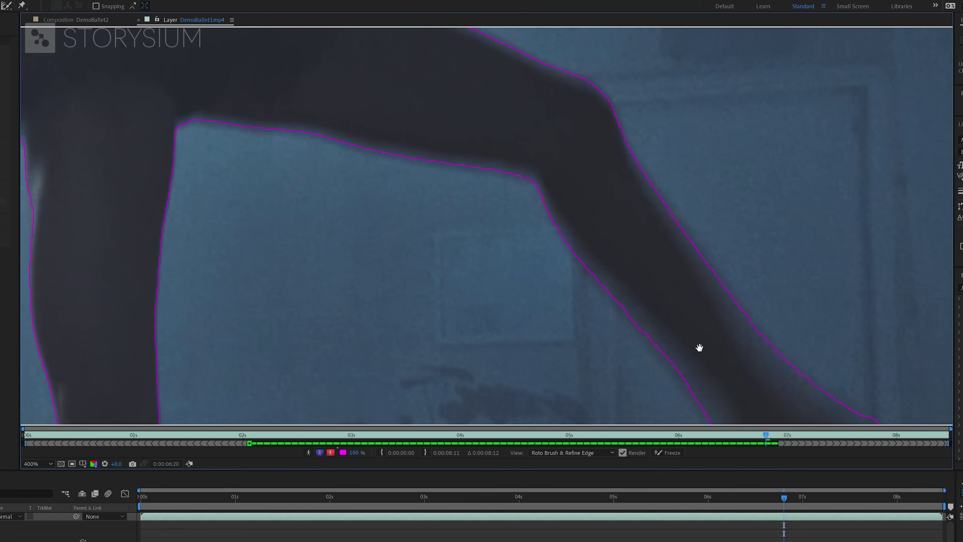
pyautogui.moveTo(699, 347); pyautogui.dragTo(521, 203)
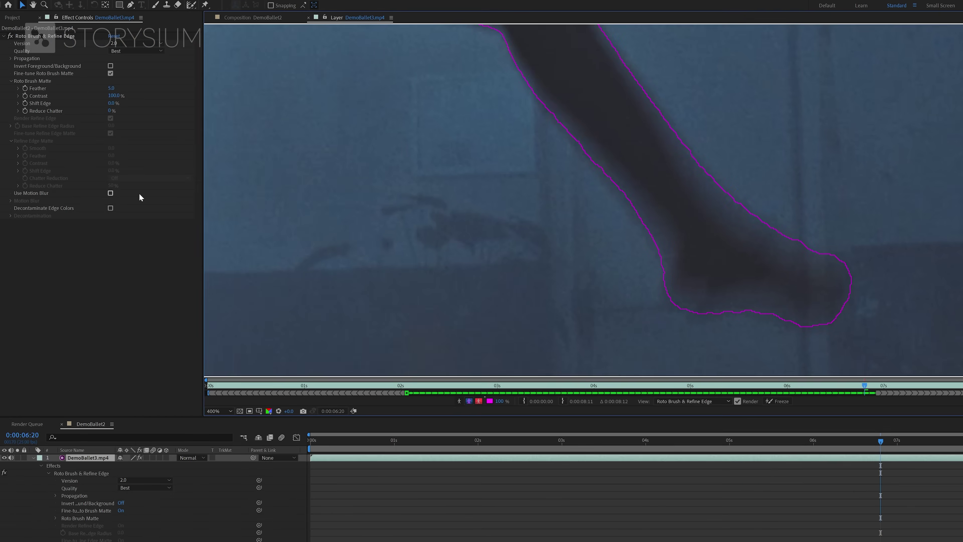
pyautogui.click(110, 194)
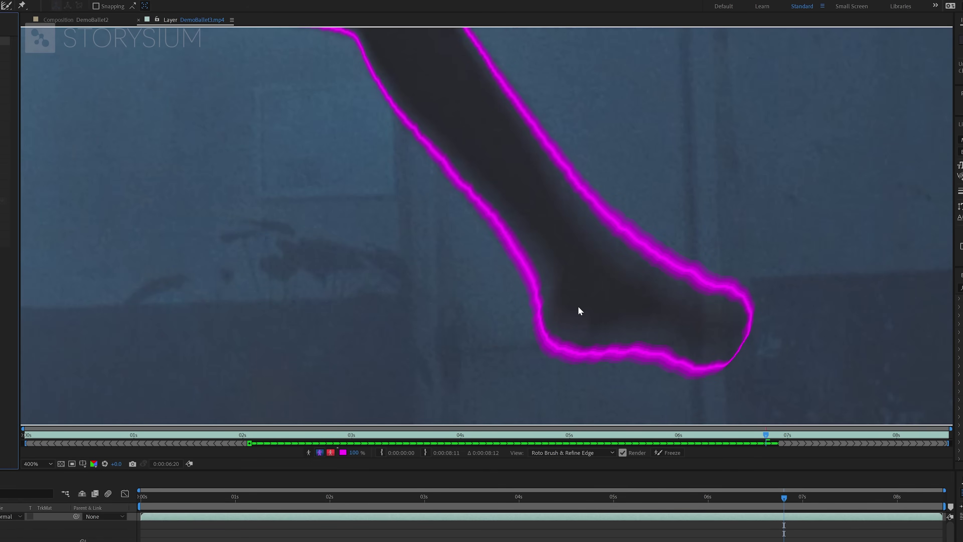
pyautogui.click(322, 451)
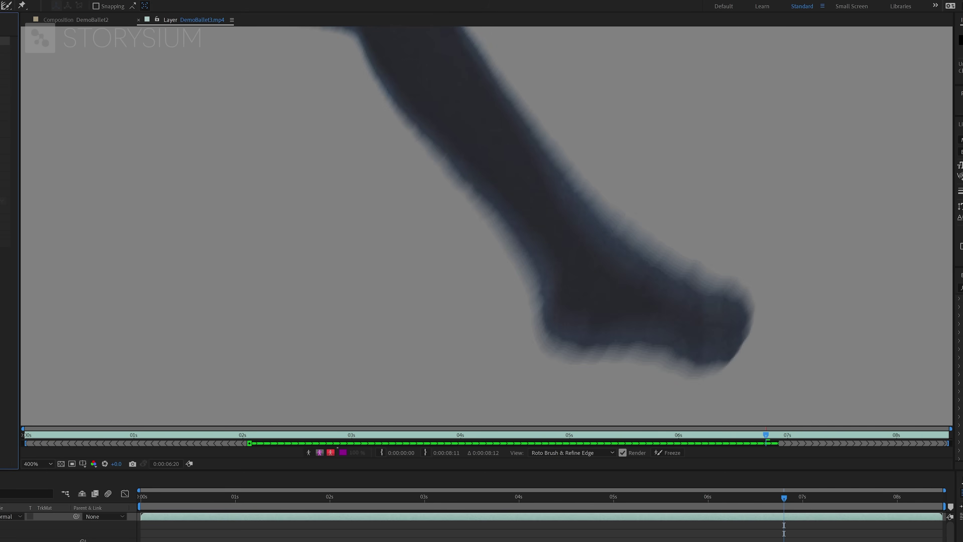
# - Restore the outline view and zoom in on the dancer's shoulders to check the matte edges
pyautogui.press(',')
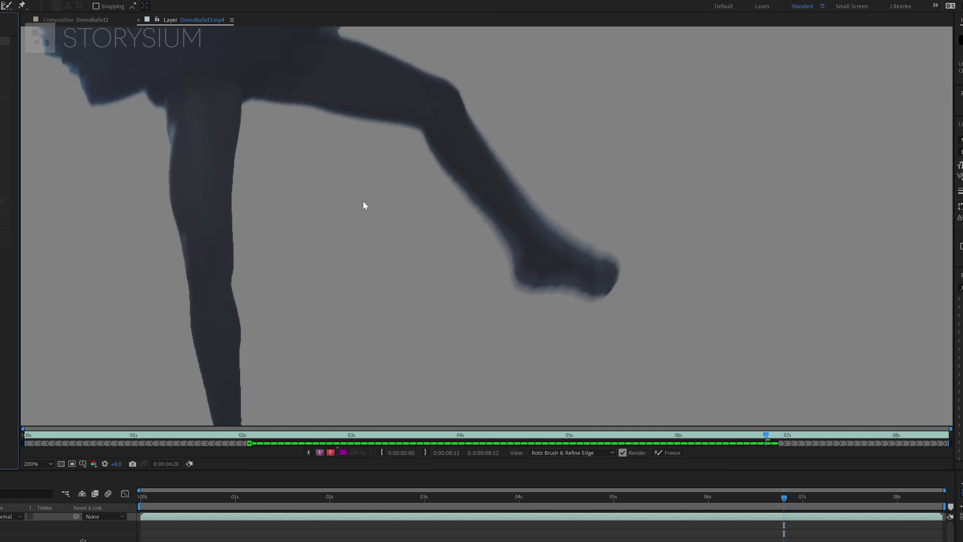
pyautogui.click(320, 453)
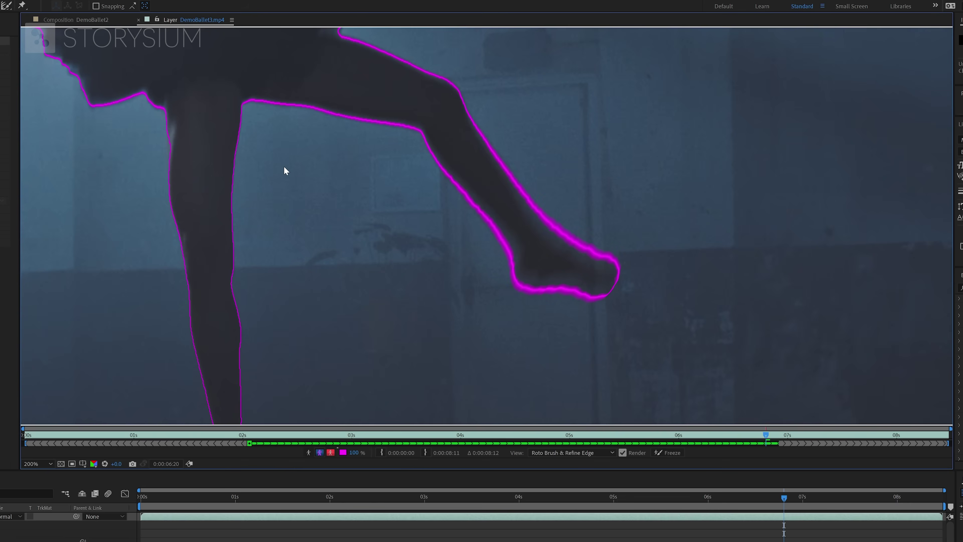
pyautogui.scroll(10, 260, 114)
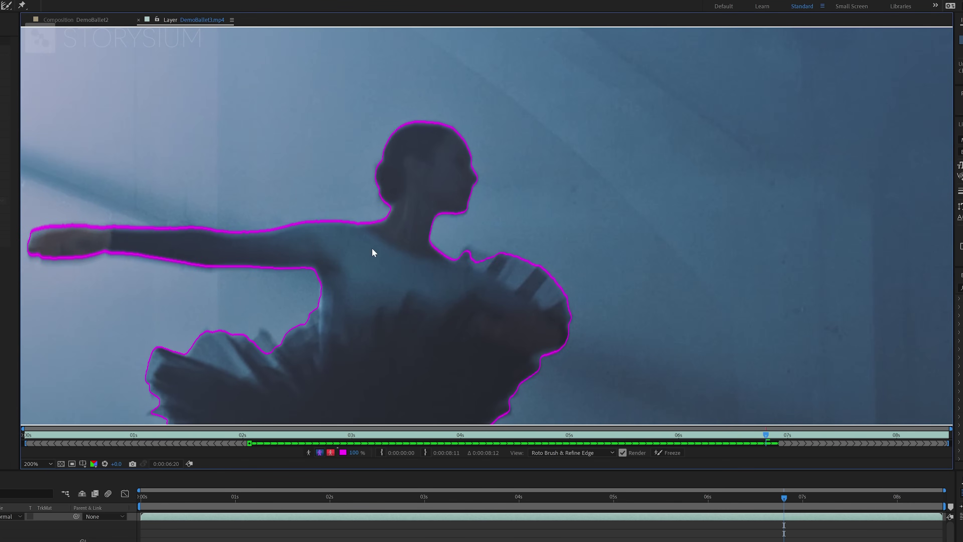
pyautogui.press('.')
pyautogui.moveTo(215, 204); pyautogui.dragTo(347, 195)
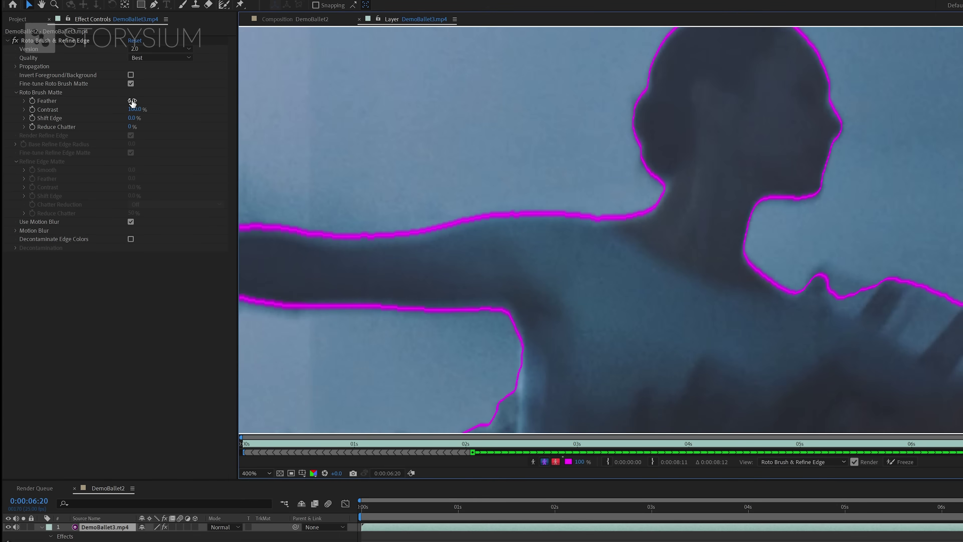
# - Try a higher matte Feather against grey, then set Feather back to 5.0
pyautogui.moveTo(132, 103)
pyautogui.mouseDown()
pyautogui.moveTo(177, 93)
pyautogui.moveTo(344, 102)
pyautogui.mouseUp()
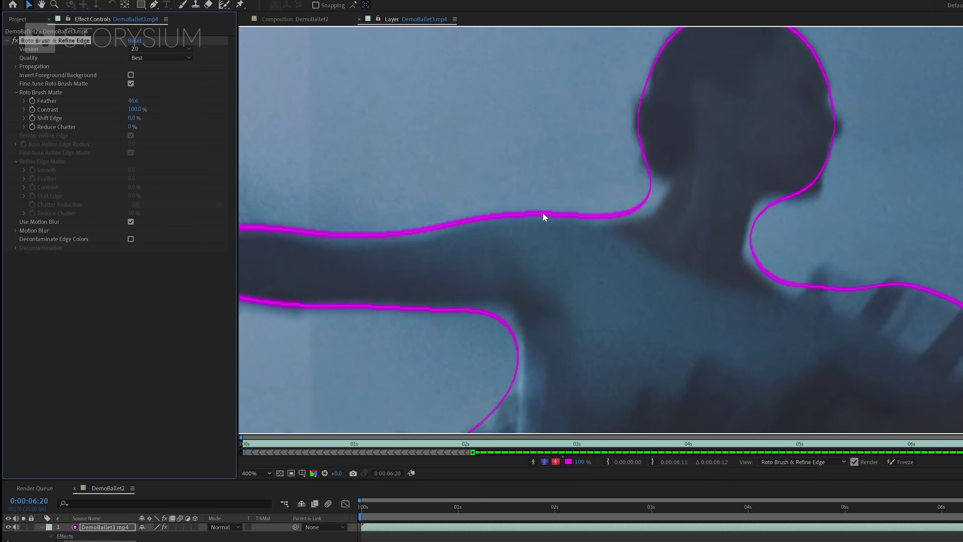
pyautogui.click(544, 461)
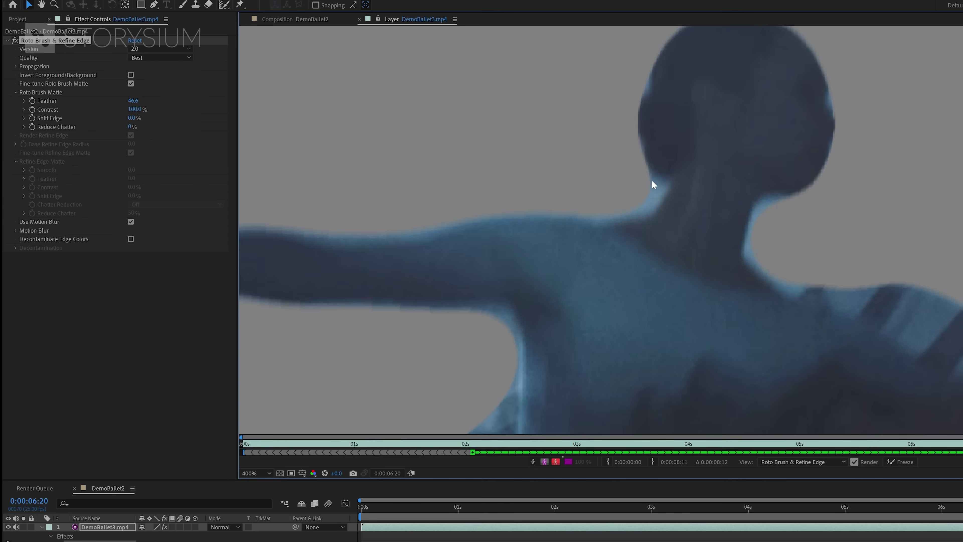
pyautogui.click(133, 100)
pyautogui.write('5')
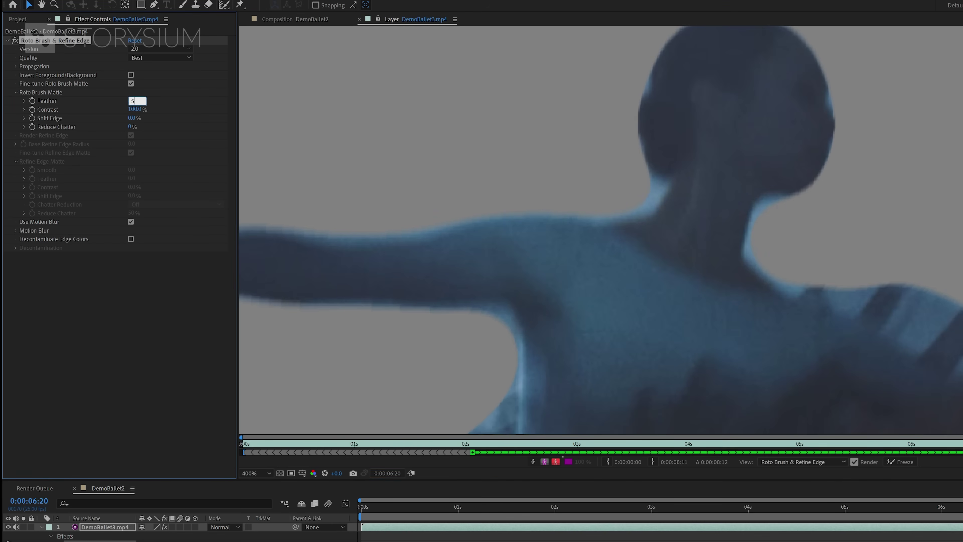
pyautogui.press('Return')
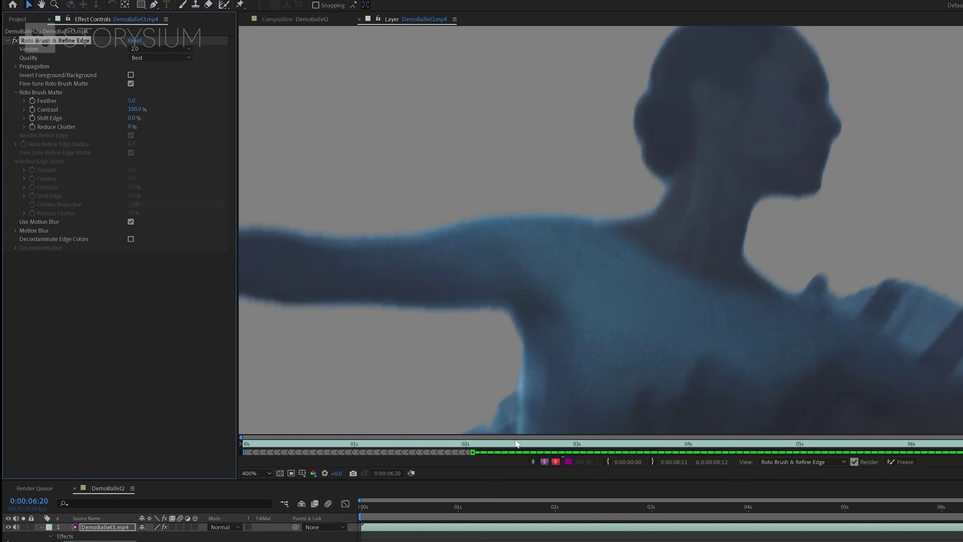
pyautogui.click(545, 461)
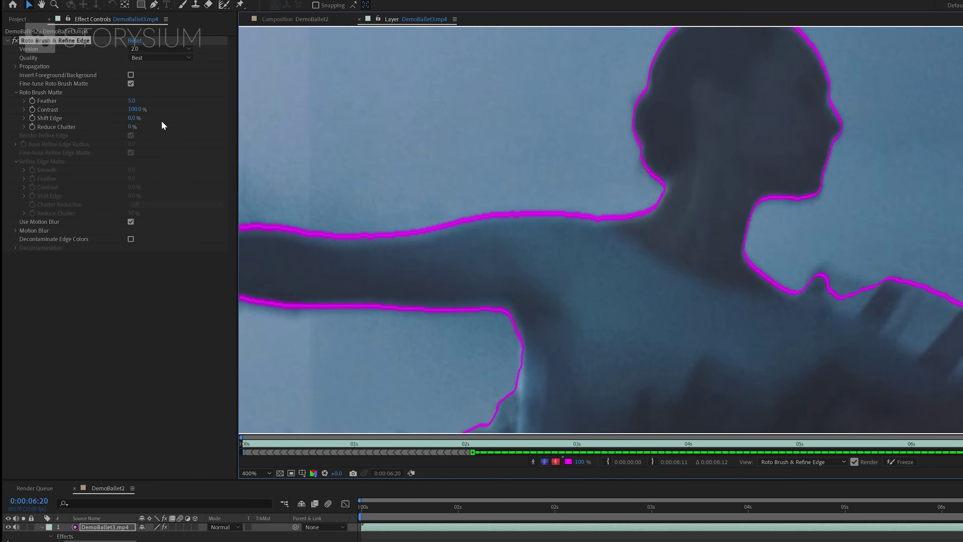
# - Lower the matte Contrast to 25%, preview the softer edges against grey, and zoom out
pyautogui.click(138, 110)
pyautogui.write('25')
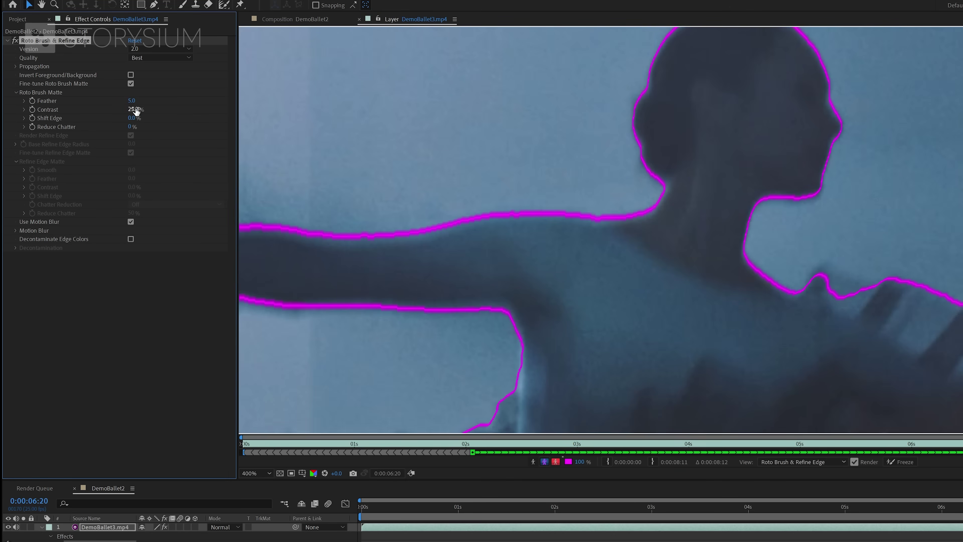
pyautogui.press('Return')
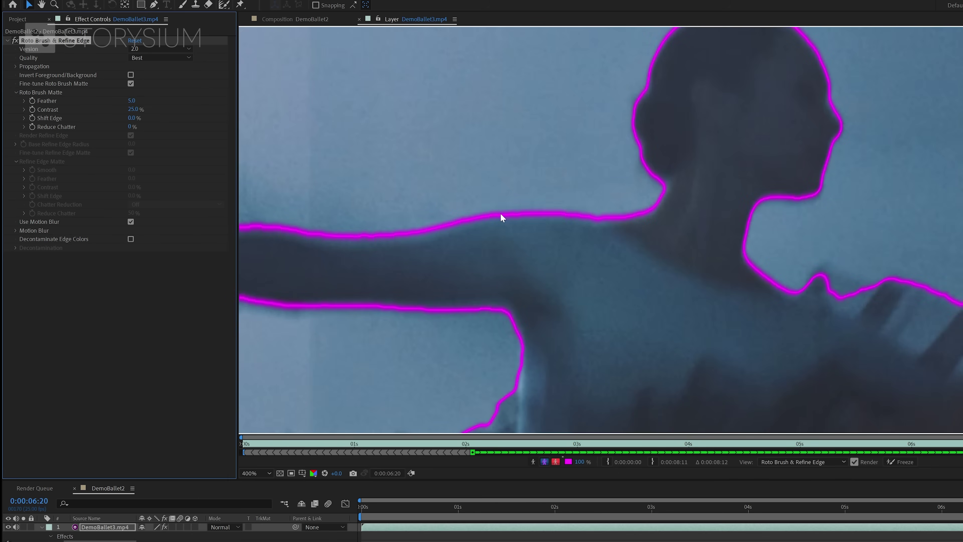
pyautogui.click(545, 462)
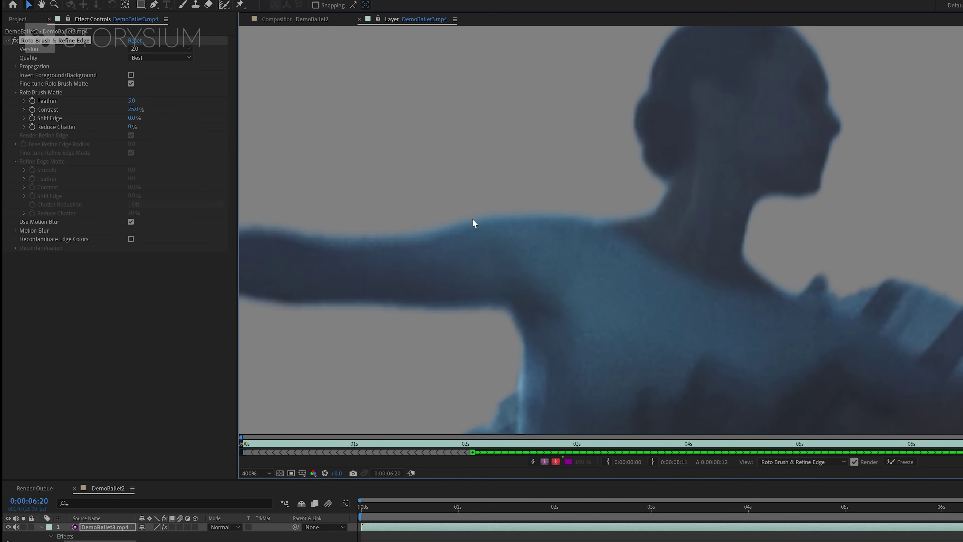
pyautogui.click(547, 462)
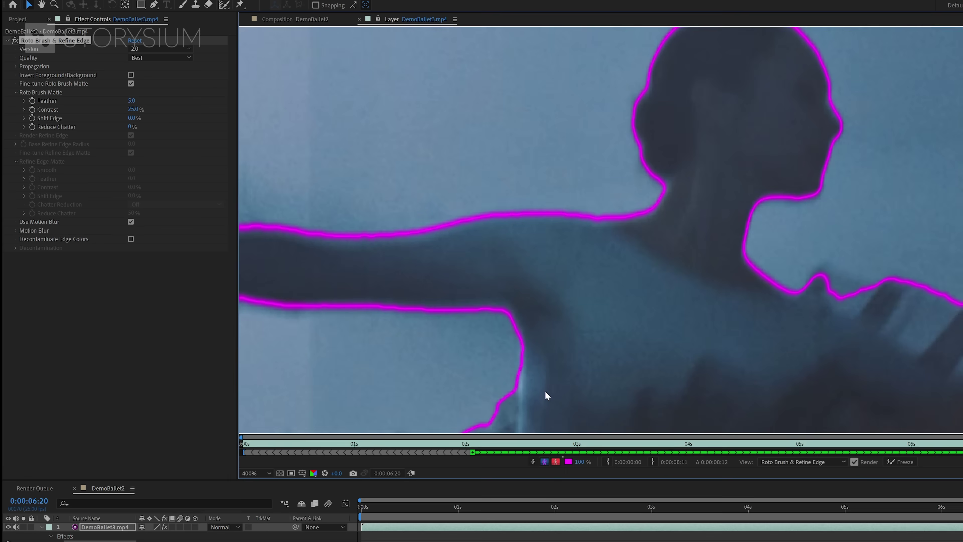
pyautogui.press(',')
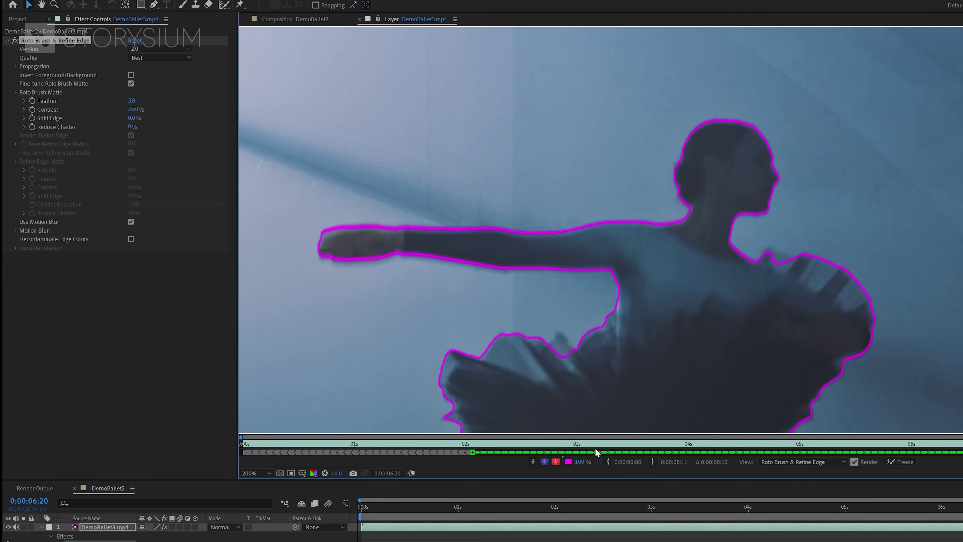
# - At around two seconds, refine the soft matte edges along the dancer's neck and hair
pyautogui.click(591, 507)
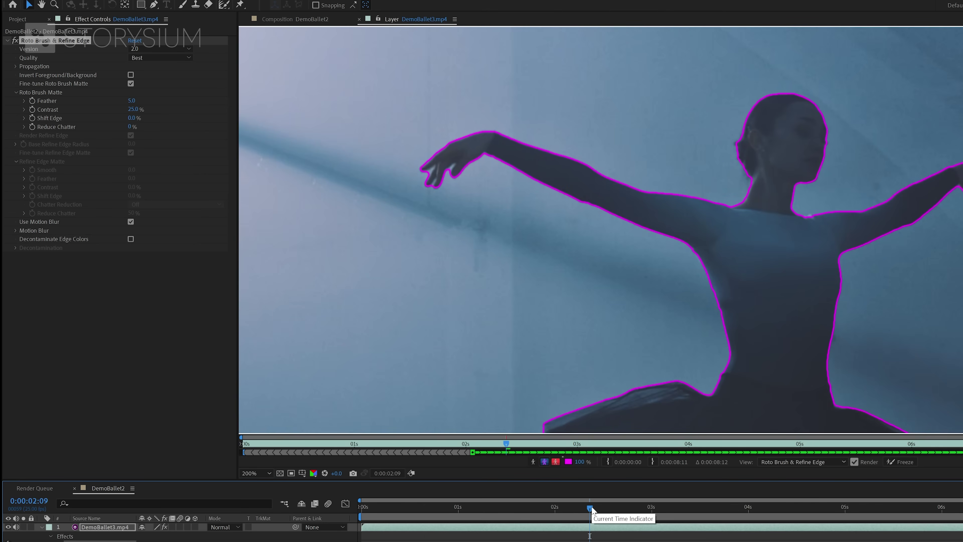
pyautogui.scroll(3, 775, 161)
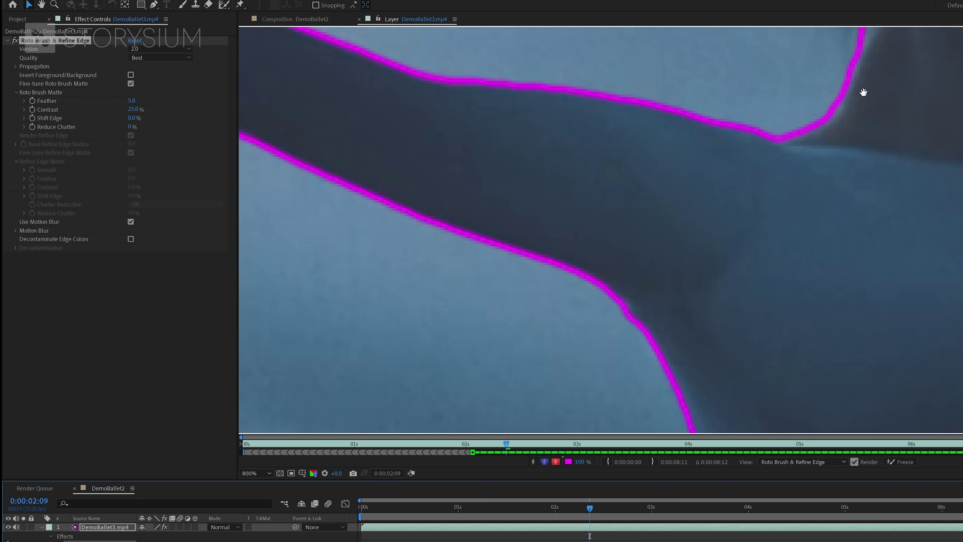
pyautogui.moveTo(863, 92); pyautogui.dragTo(779, 231)
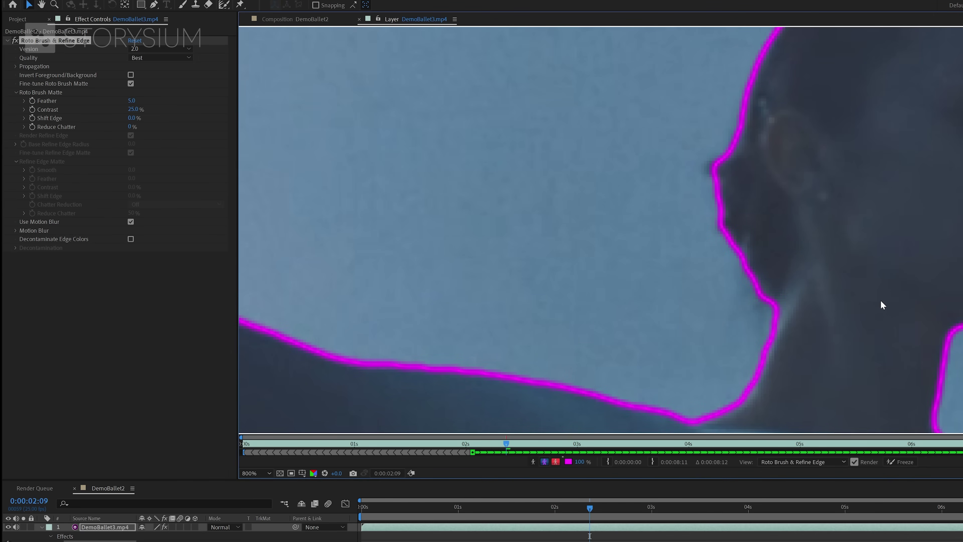
pyautogui.scroll(-1, 779, 267)
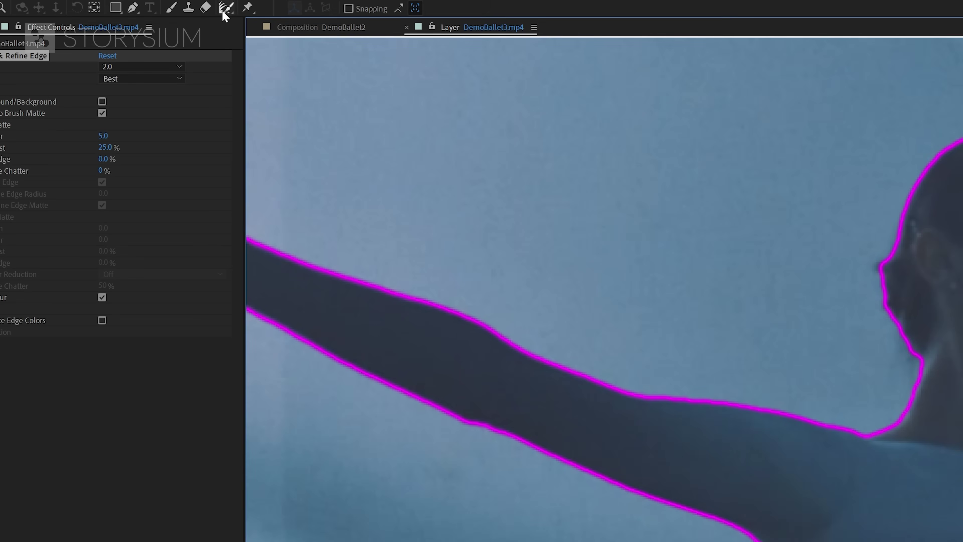
pyautogui.click(223, 5)
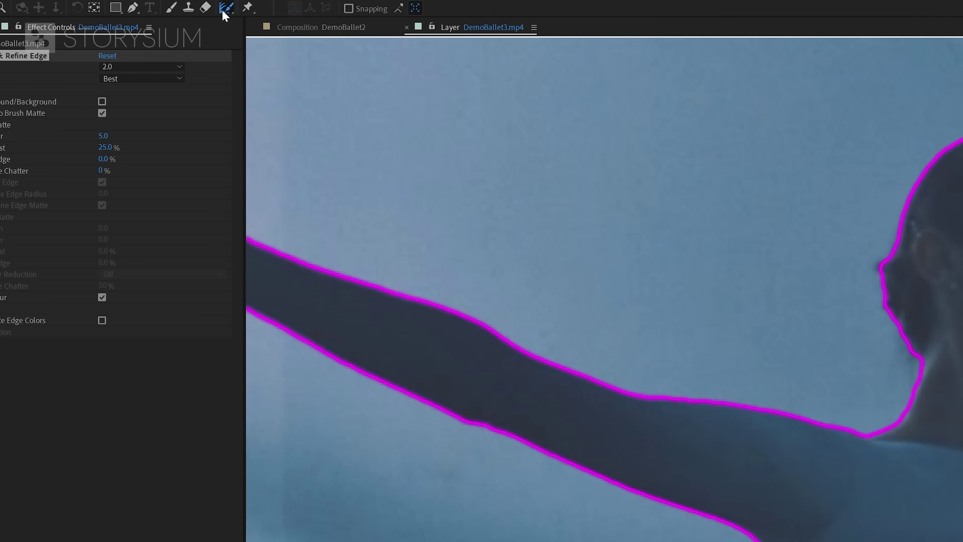
pyautogui.click(294, 24)
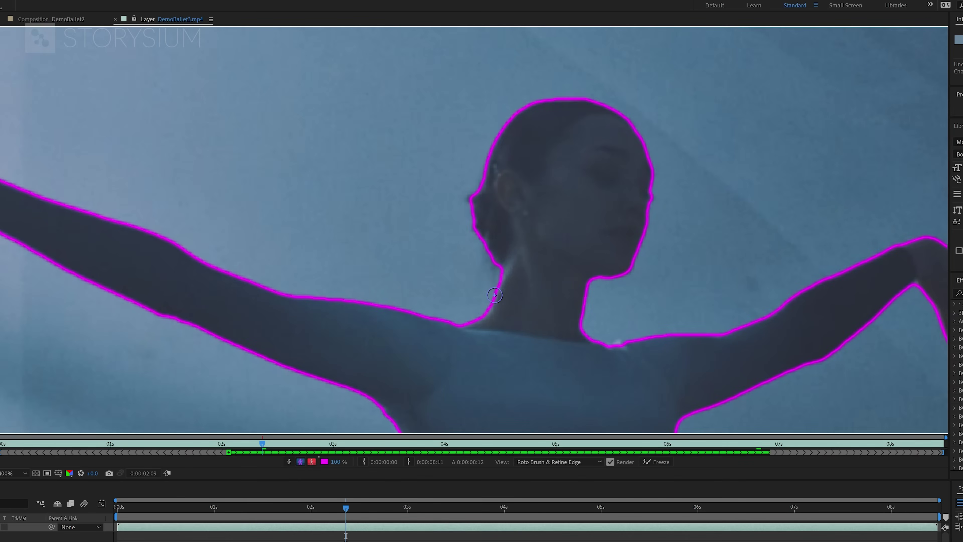
pyautogui.moveTo(495, 300)
pyautogui.mouseDown()
pyautogui.moveTo(498, 278)
pyautogui.moveTo(484, 253)
pyautogui.moveTo(482, 281)
pyautogui.moveTo(485, 249)
pyautogui.moveTo(468, 214)
pyautogui.moveTo(477, 190)
pyautogui.moveTo(478, 225)
pyautogui.moveTo(473, 195)
pyautogui.moveTo(535, 105)
pyautogui.moveTo(610, 111)
pyautogui.moveTo(648, 151)
pyautogui.moveTo(655, 173)
pyautogui.moveTo(643, 239)
pyautogui.moveTo(634, 261)
pyautogui.moveTo(590, 292)
pyautogui.mouseUp()
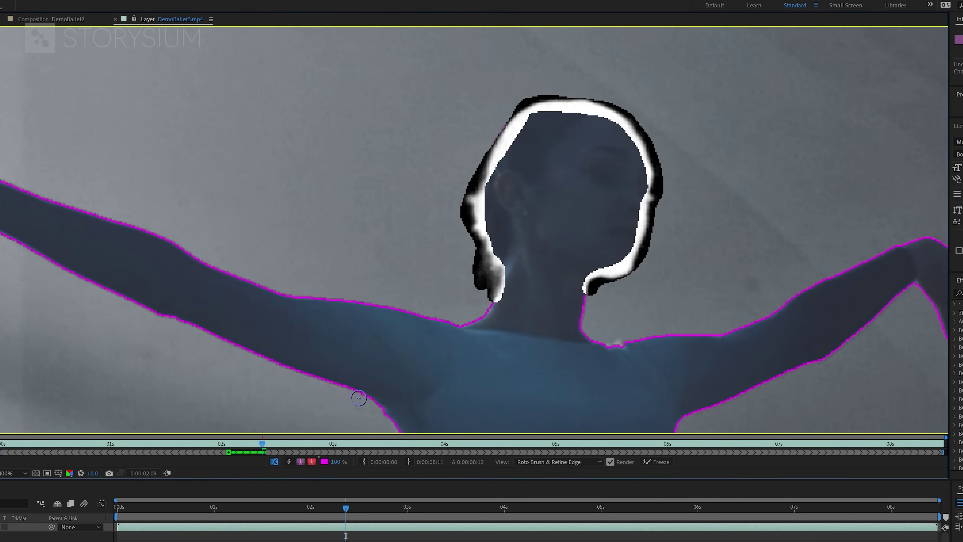
pyautogui.click(299, 461)
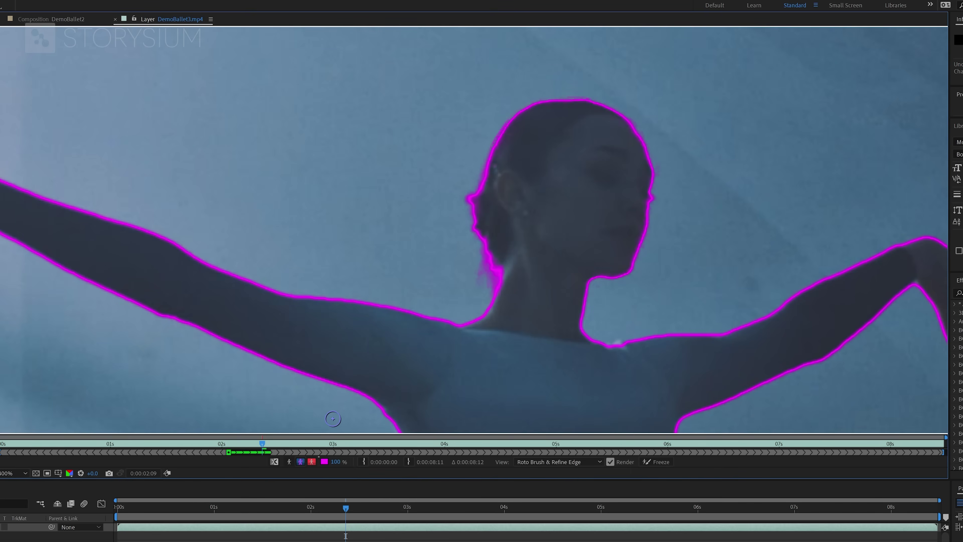
# - Paint Roto Brush strokes adding the shoulder, tutu edge and tip, and fingers to the selection
pyautogui.scroll(2, 370, 413)
pyautogui.moveTo(339, 379)
pyautogui.mouseDown()
pyautogui.moveTo(379, 157)
pyautogui.moveTo(411, 146)
pyautogui.mouseUp()
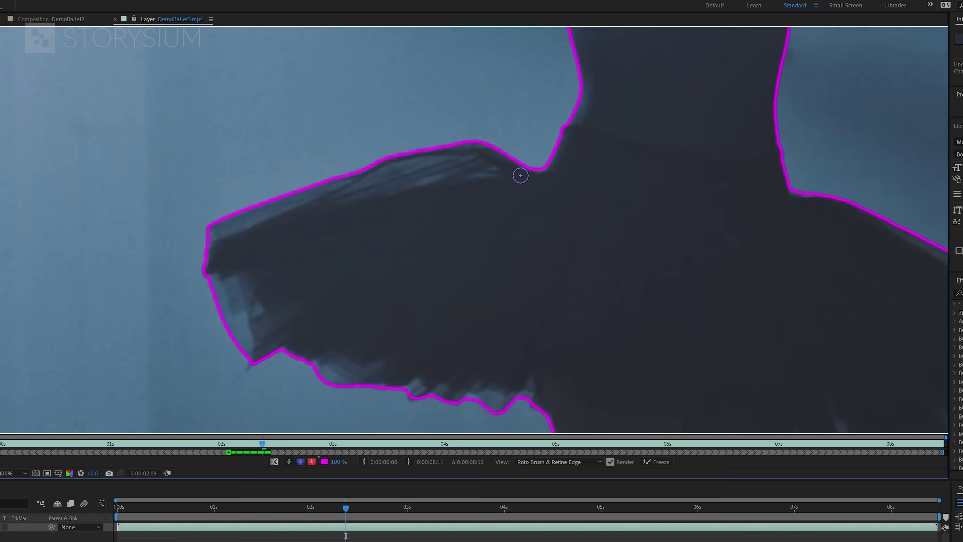
pyautogui.moveTo(542, 172)
pyautogui.mouseDown()
pyautogui.moveTo(473, 141)
pyautogui.moveTo(276, 195)
pyautogui.moveTo(213, 228)
pyautogui.moveTo(210, 277)
pyautogui.moveTo(236, 344)
pyautogui.moveTo(257, 363)
pyautogui.moveTo(296, 359)
pyautogui.moveTo(323, 378)
pyautogui.moveTo(493, 413)
pyautogui.moveTo(523, 403)
pyautogui.moveTo(552, 425)
pyautogui.mouseUp()
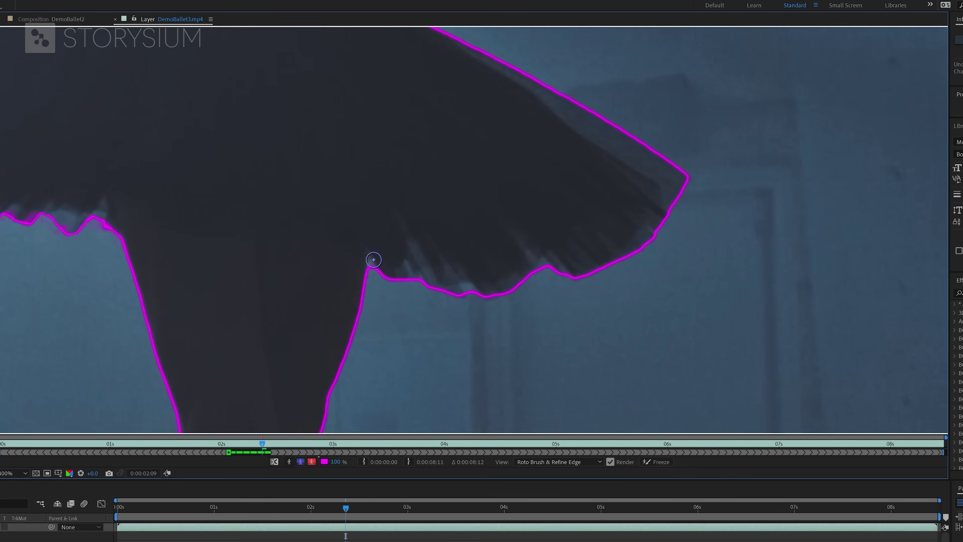
pyautogui.moveTo(373, 260)
pyautogui.mouseDown()
pyautogui.moveTo(490, 297)
pyautogui.moveTo(563, 261)
pyautogui.moveTo(515, 286)
pyautogui.moveTo(629, 248)
pyautogui.moveTo(585, 275)
pyautogui.moveTo(661, 226)
pyautogui.moveTo(689, 177)
pyautogui.moveTo(592, 110)
pyautogui.moveTo(450, 39)
pyautogui.mouseUp()
pyautogui.moveTo(407, 133); pyautogui.dragTo(506, 170)
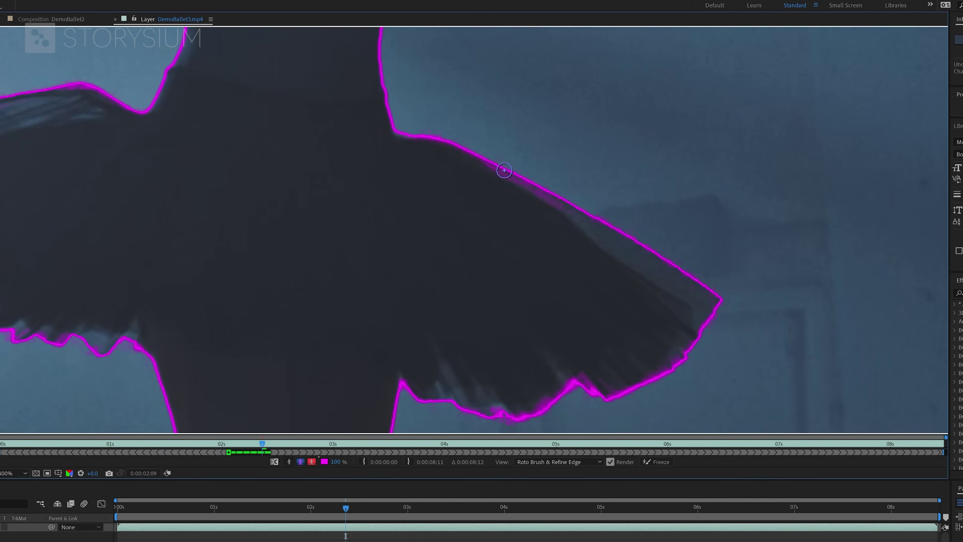
pyautogui.scroll(-3, 517, 114)
pyautogui.scroll(2, 499, 120)
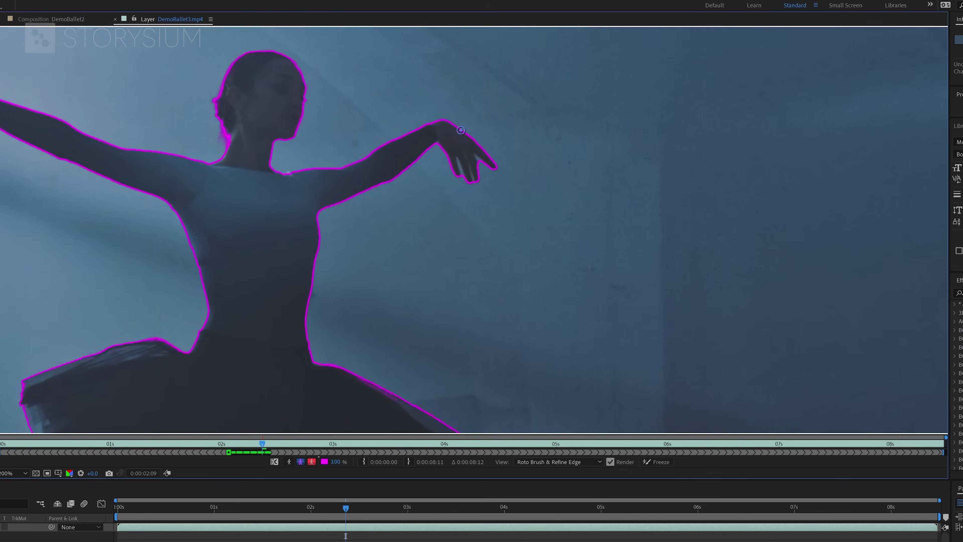
pyautogui.scroll(2, 461, 131)
pyautogui.moveTo(450, 95)
pyautogui.mouseDown()
pyautogui.moveTo(448, 118)
pyautogui.moveTo(430, 88)
pyautogui.moveTo(462, 126)
pyautogui.moveTo(480, 128)
pyautogui.moveTo(463, 80)
pyautogui.moveTo(487, 128)
pyautogui.moveTo(487, 94)
pyautogui.moveTo(515, 111)
pyautogui.moveTo(494, 78)
pyautogui.moveTo(452, 113)
pyautogui.mouseUp()
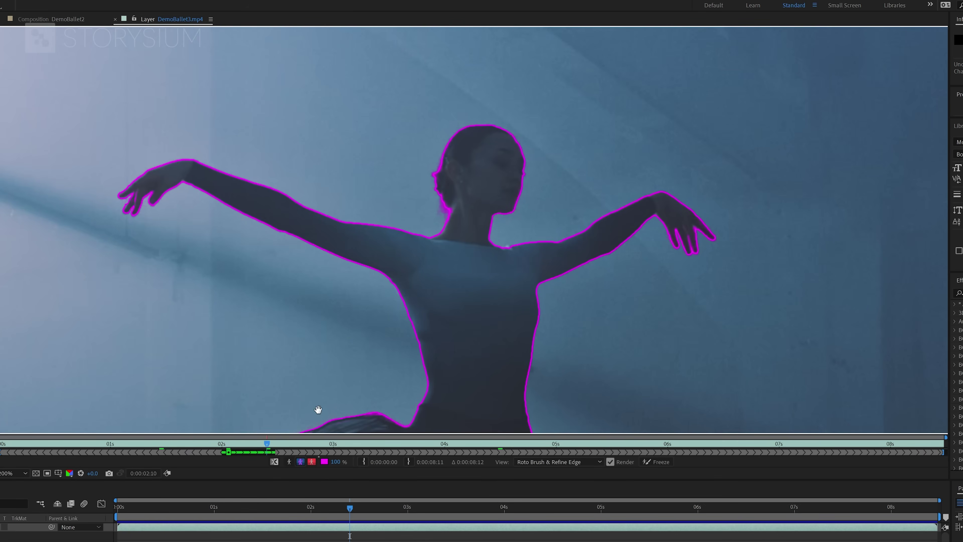
pyautogui.click(274, 461)
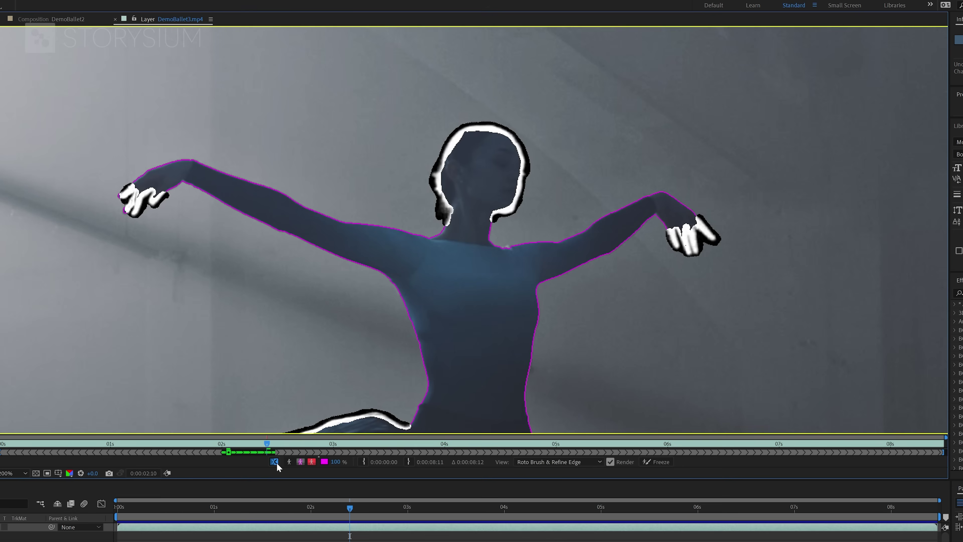
pyautogui.click(274, 461)
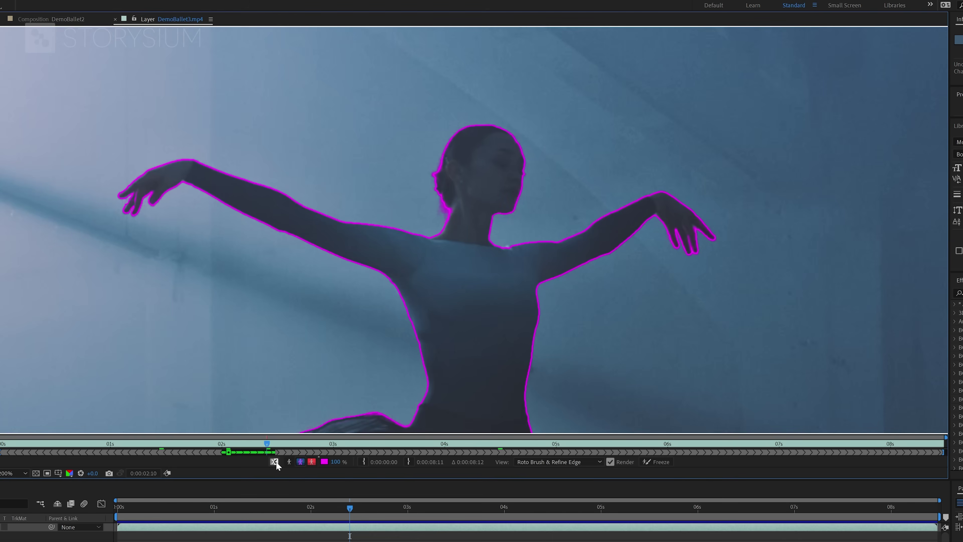
pyautogui.click(290, 462)
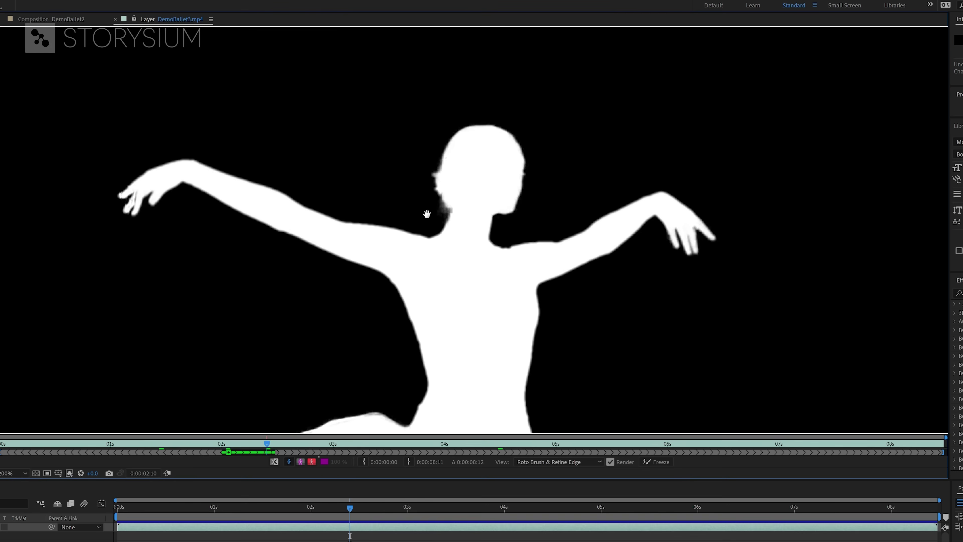
pyautogui.scroll(4, 426, 211)
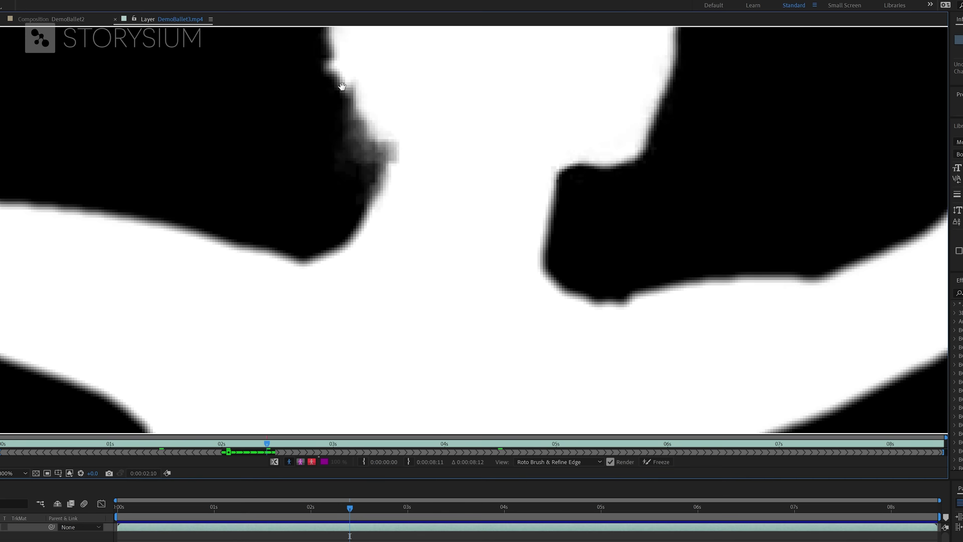
pyautogui.scroll(-4, 350, 138)
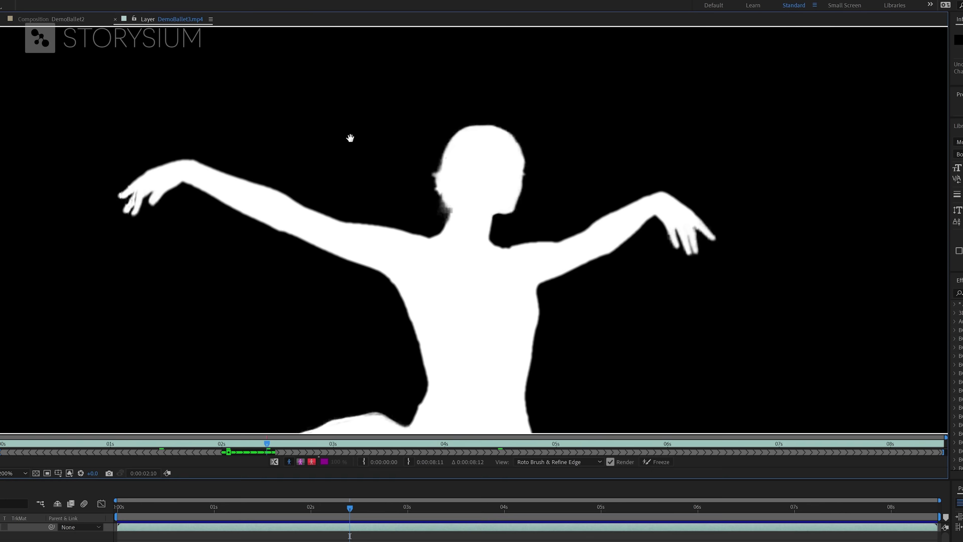
pyautogui.click(311, 462)
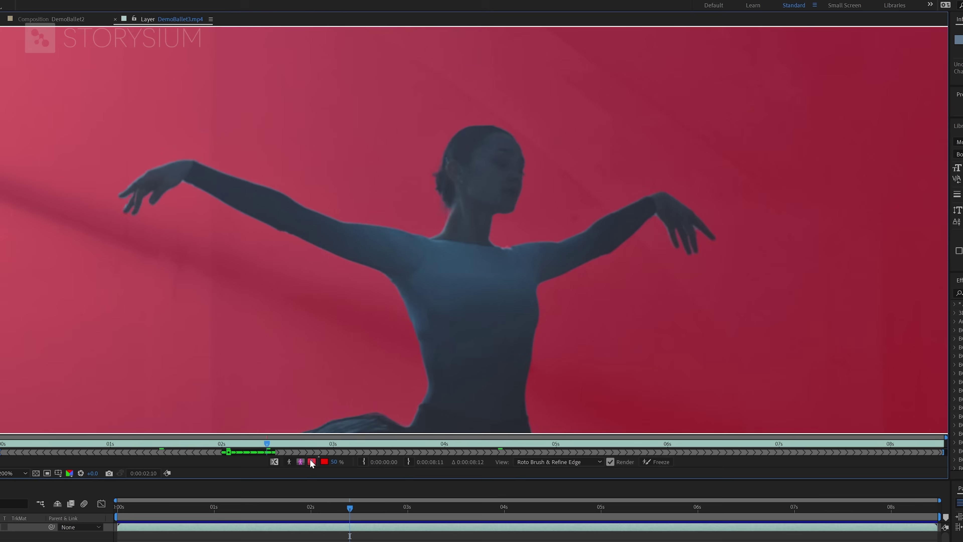
pyautogui.scroll(-1, 472, 253)
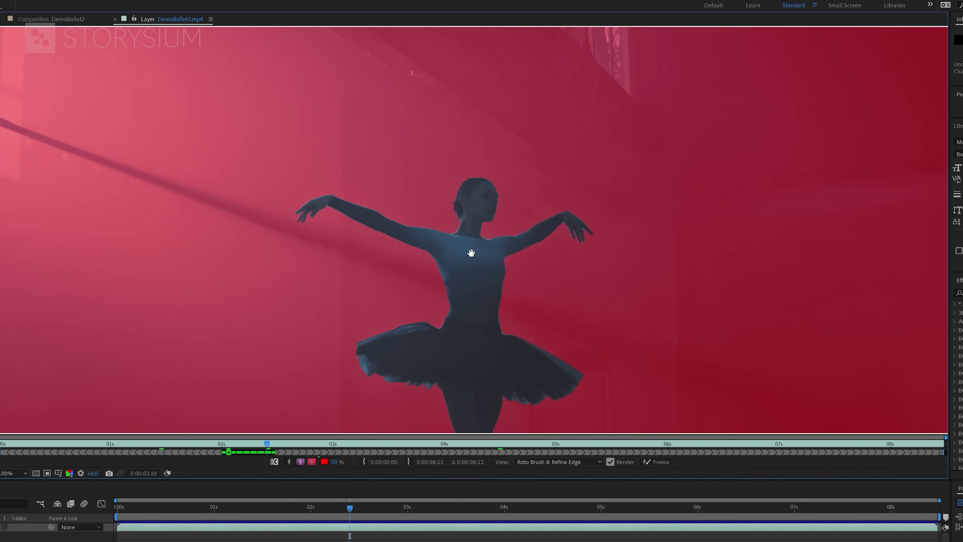
pyautogui.scroll(-1, 471, 253)
pyautogui.scroll(1, 472, 252)
pyautogui.scroll(1, 472, 253)
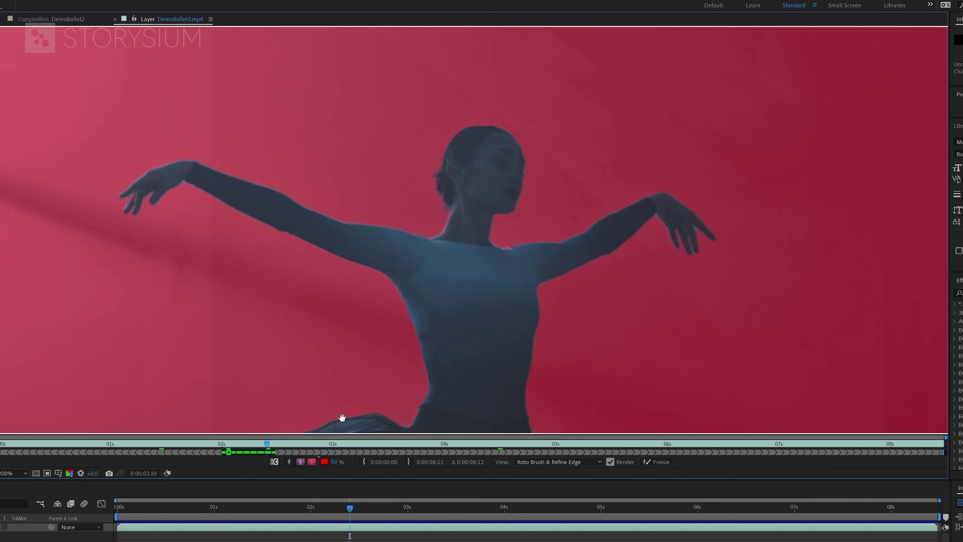
pyautogui.click(301, 462)
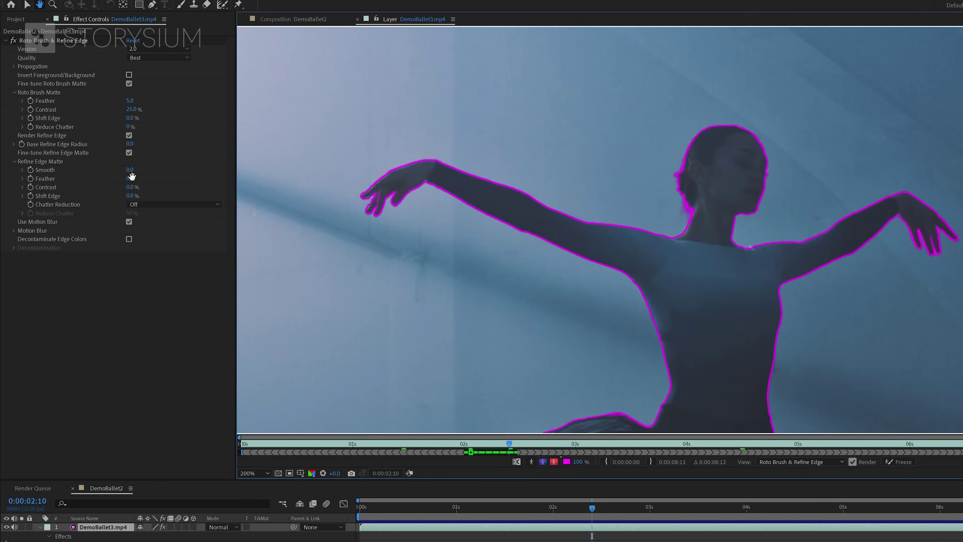
pyautogui.press('v')
pyautogui.moveTo(129, 178); pyautogui.dragTo(221, 179)
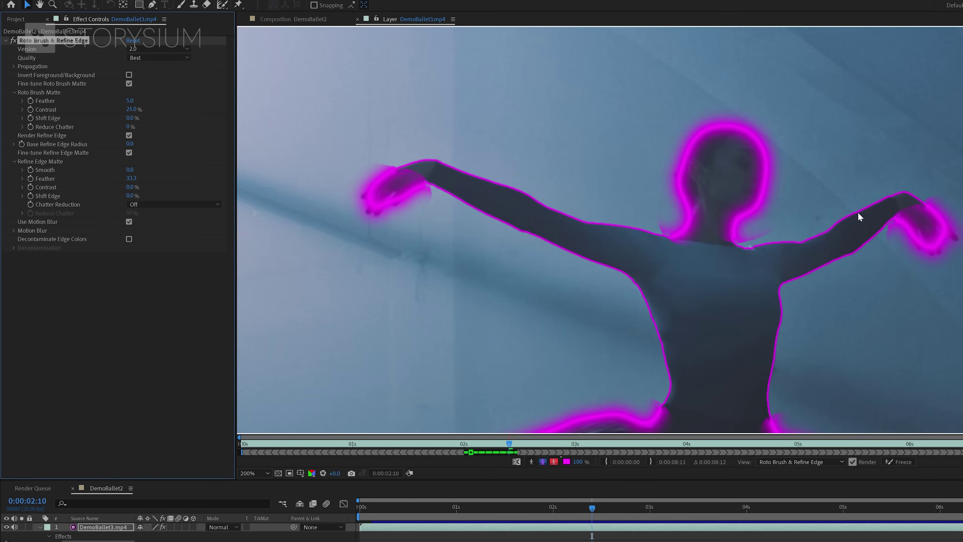
pyautogui.click(132, 178)
pyautogui.write('0')
pyautogui.press('Return')
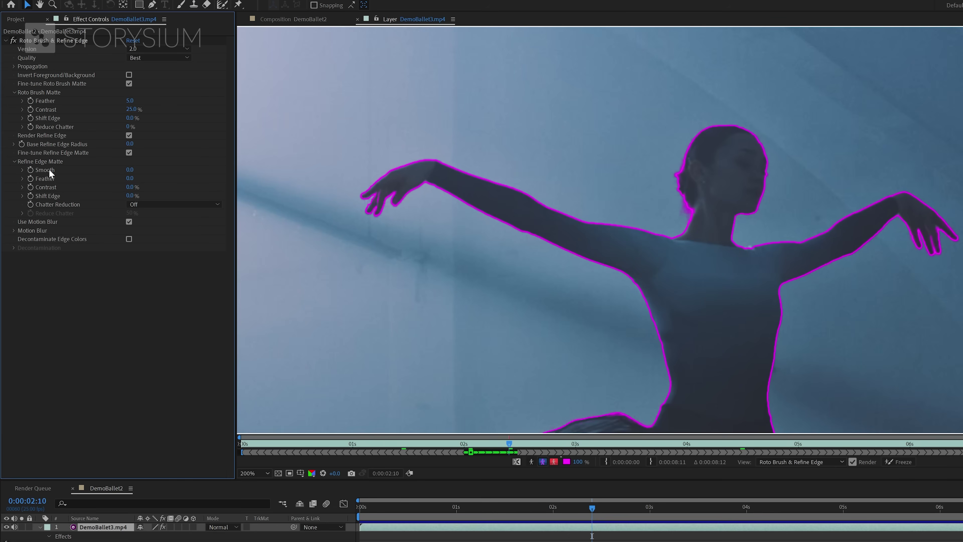
pyautogui.moveTo(129, 169); pyautogui.dragTo(349, 175)
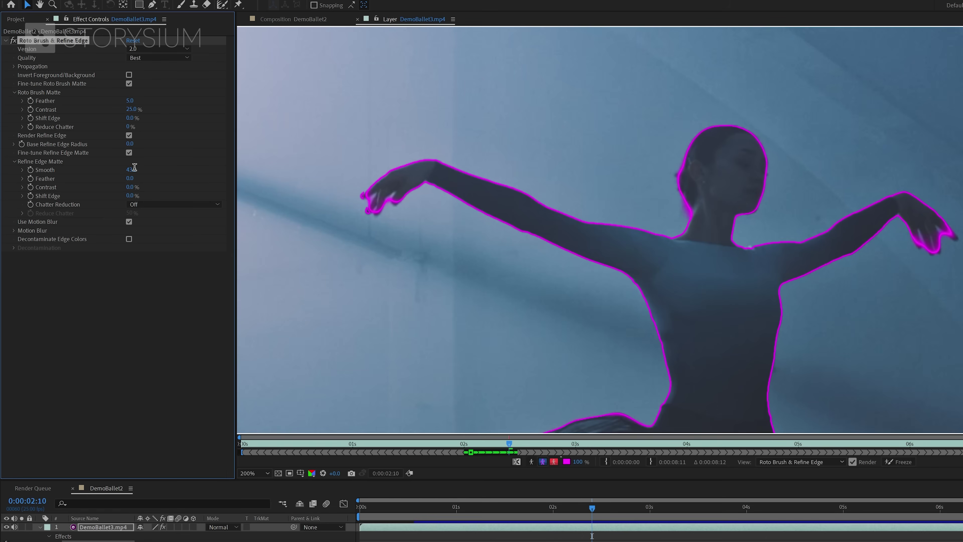
pyautogui.press('Return')
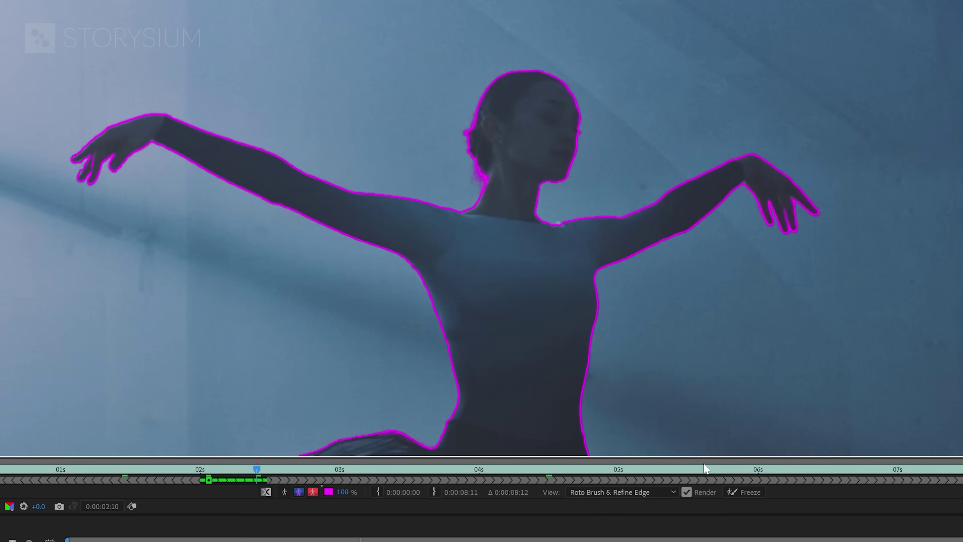
# - Freeze the Roto Brush & Refine Edge propagation across all 213 frames of the clip
pyautogui.click(737, 493)
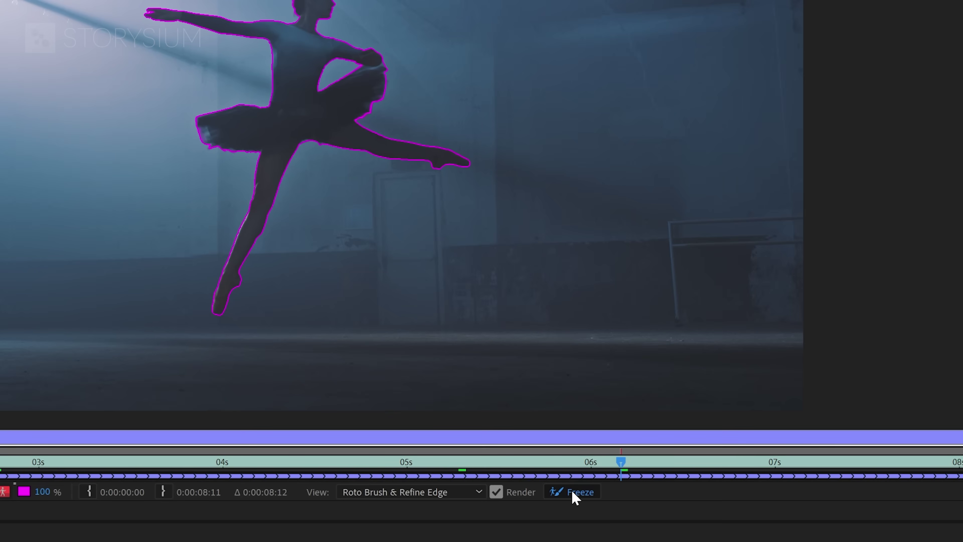
# - Duplicate the DemoBallet3.mp4 layer with Ctrl+D and delete the Roto Brush effect from the lower copy
pyautogui.click(569, 492)
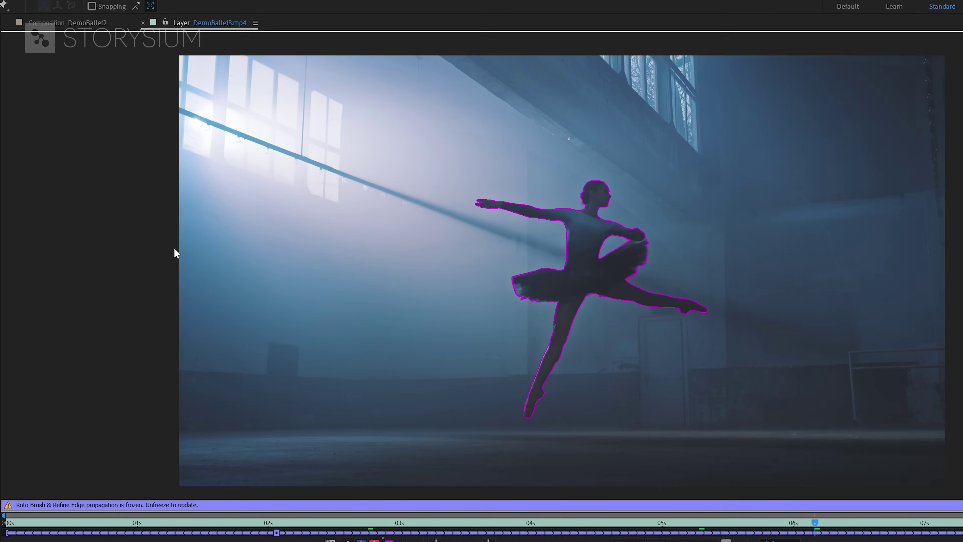
pyautogui.click(68, 22)
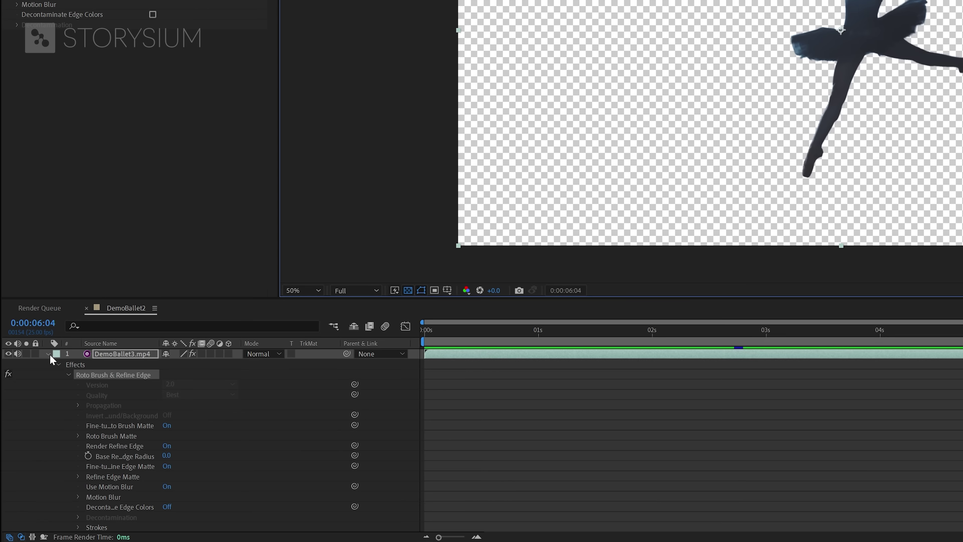
pyautogui.click(49, 355)
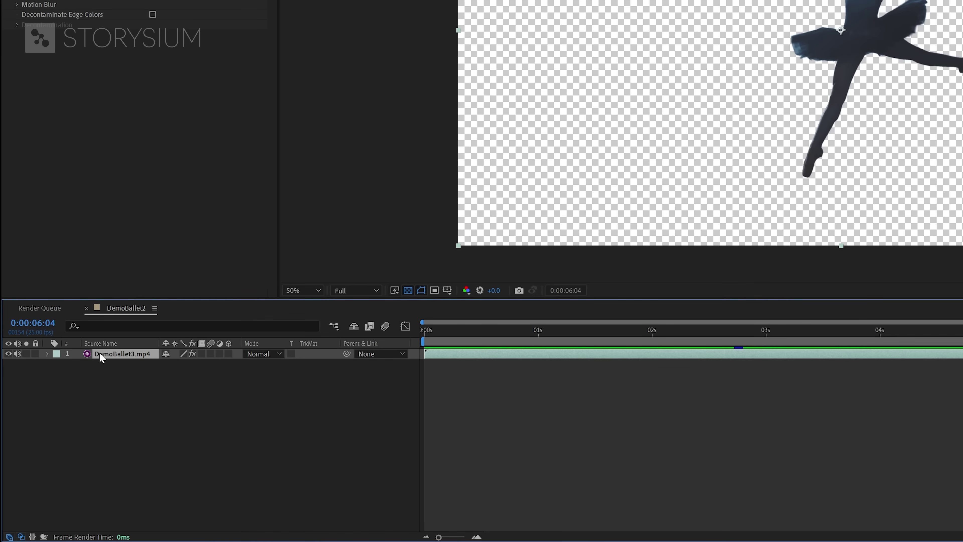
pyautogui.hotkey('ctrl', 'd')
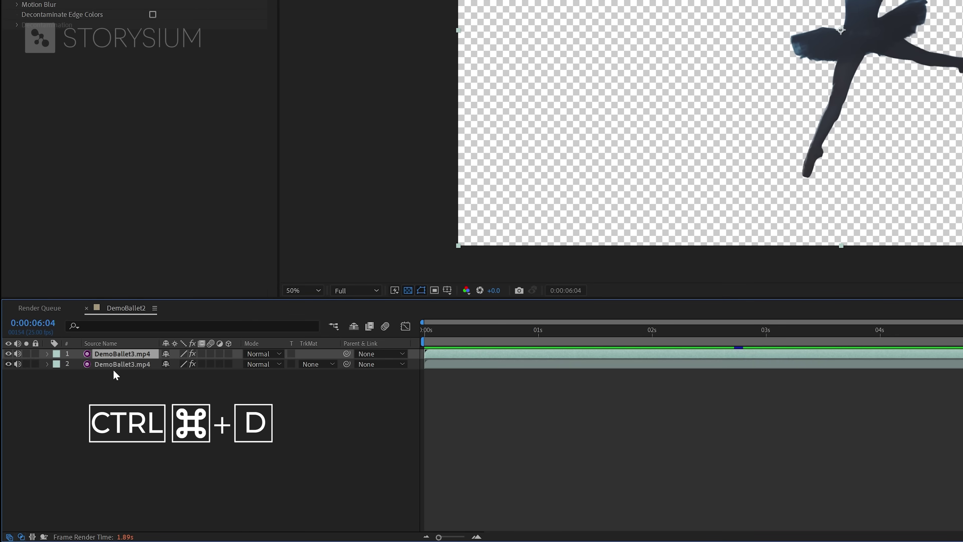
pyautogui.click(125, 365)
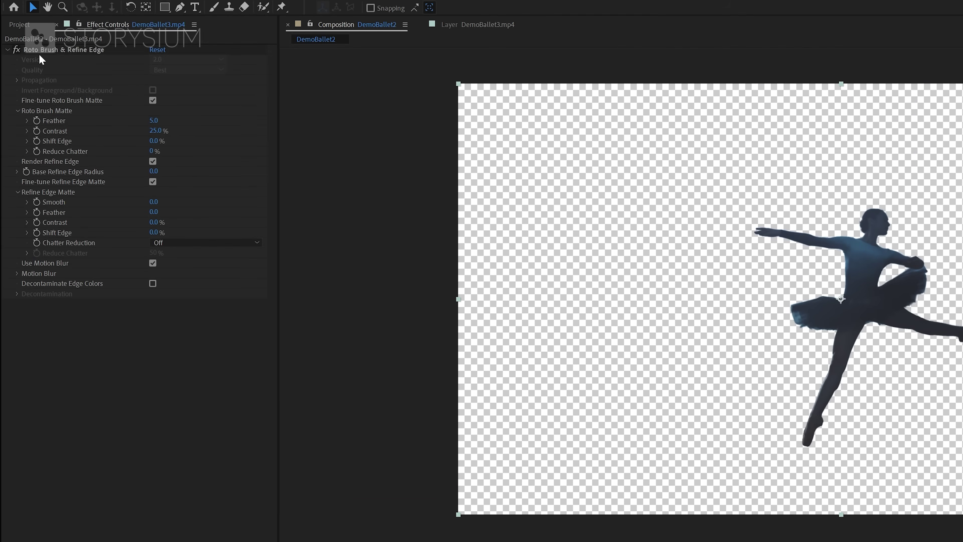
pyautogui.click(41, 51)
pyautogui.press('Delete')
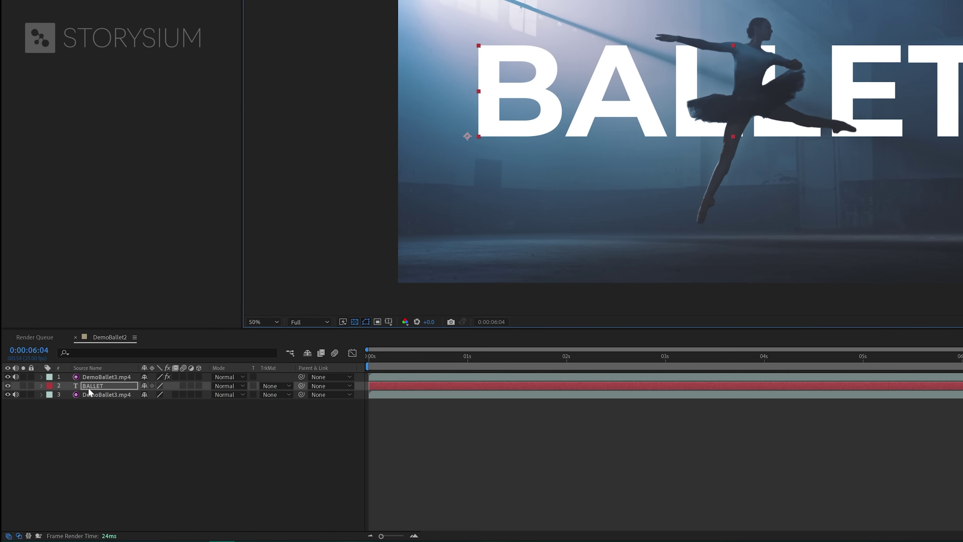
# - Drag the BALLET text layer between the two DemoBallet3.mp4 layers in the timeline
pyautogui.moveTo(89, 386)
pyautogui.mouseDown()
pyautogui.moveTo(90, 374)
pyautogui.moveTo(91, 387)
pyautogui.mouseUp()
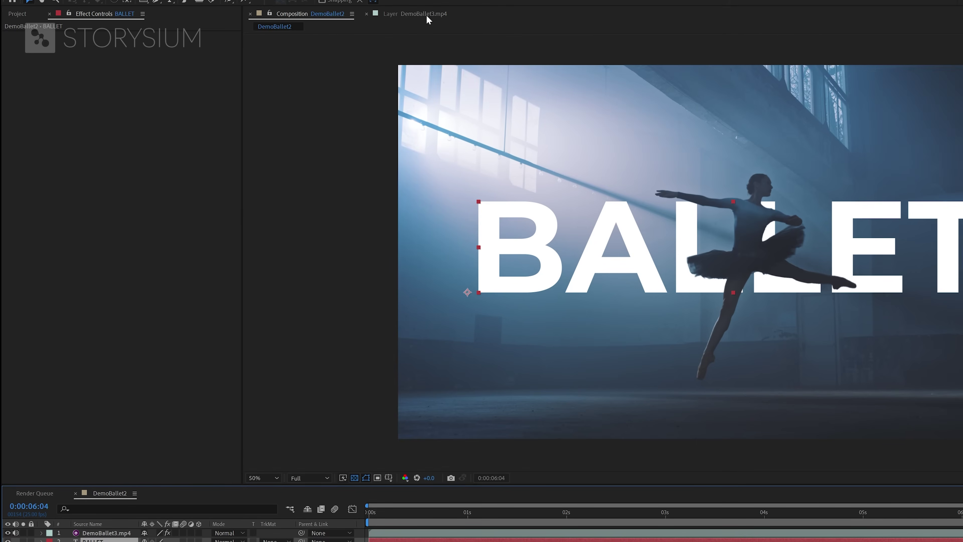
# - Reopen the top DemoBallet3.mp4 layer in the Layer viewer with Roto Brush view and Alpha Boundary on
pyautogui.click(427, 15)
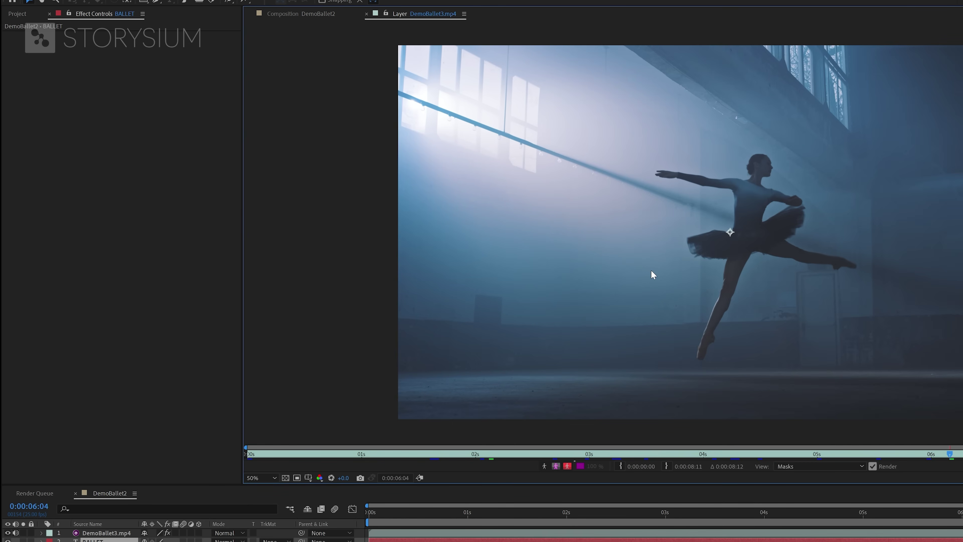
pyautogui.click(366, 13)
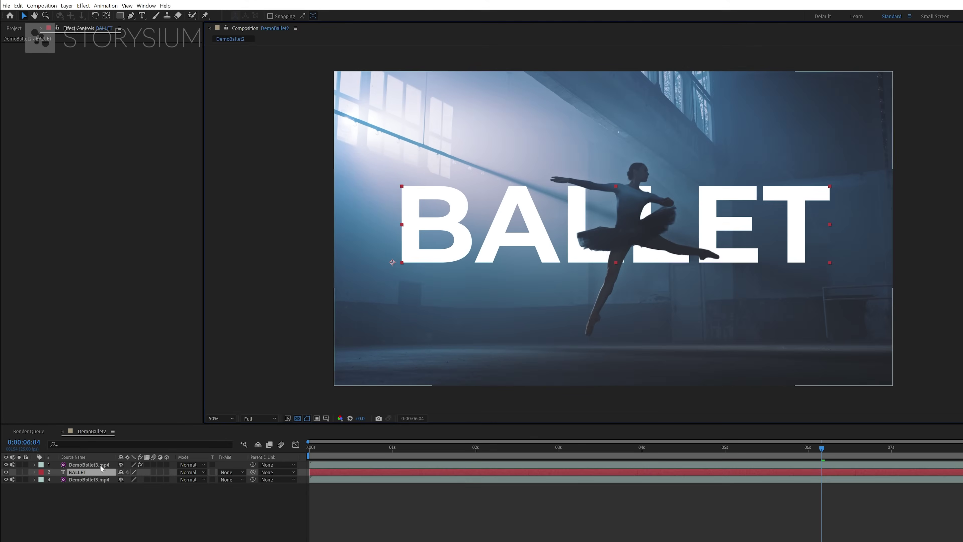
pyautogui.click(119, 529)
pyautogui.doubleClick(119, 529)
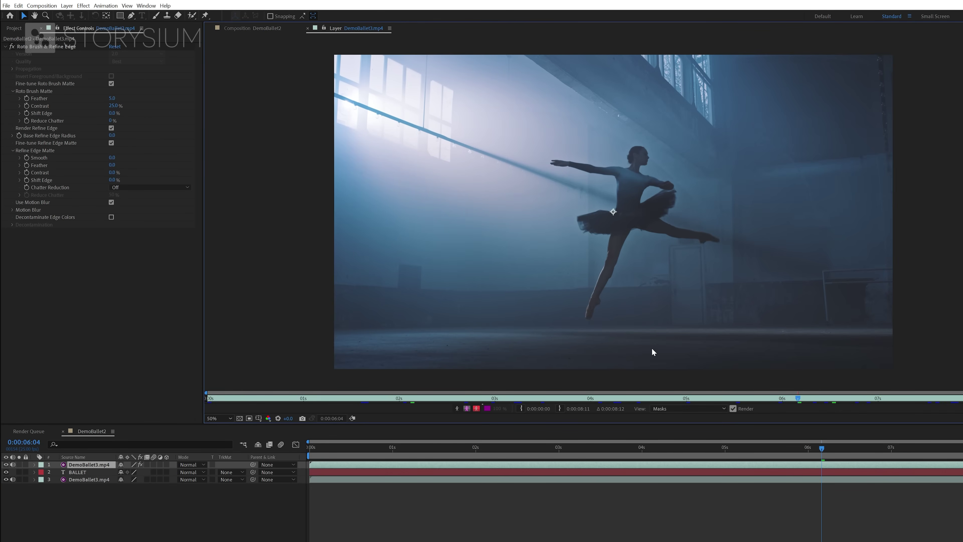
pyautogui.click(677, 409)
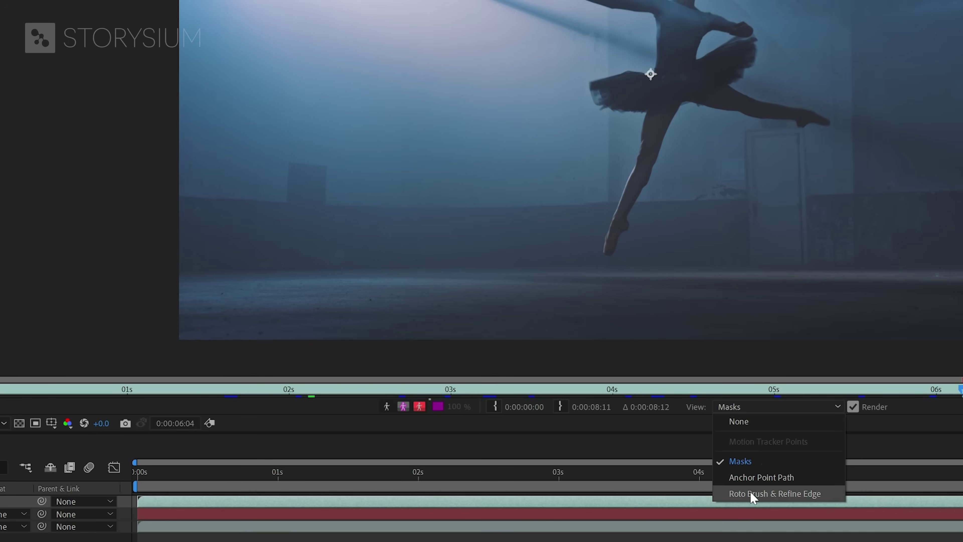
pyautogui.click(736, 494)
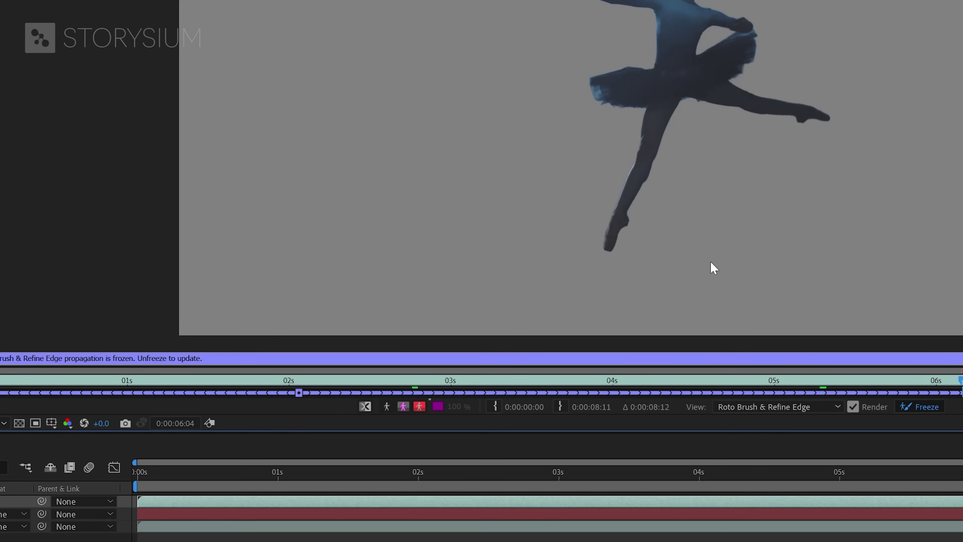
pyautogui.click(403, 407)
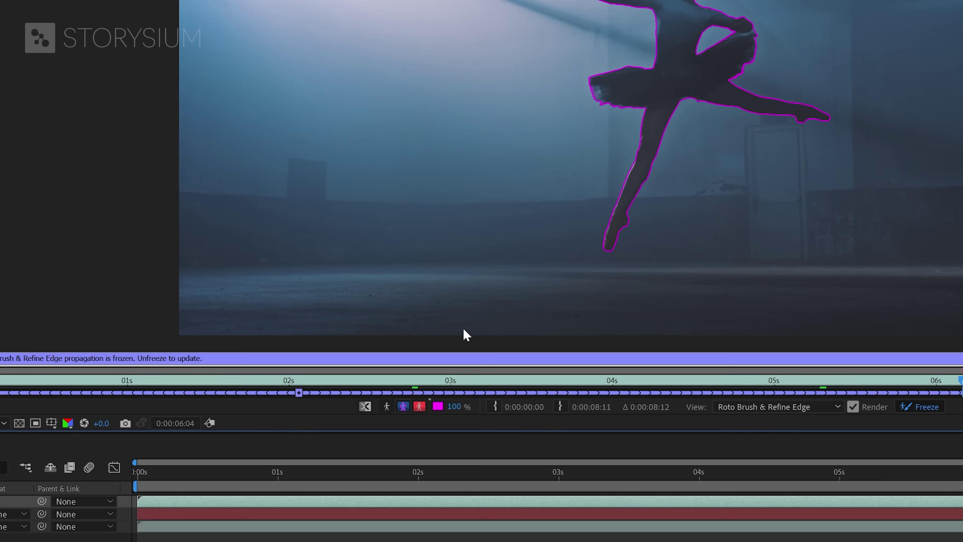